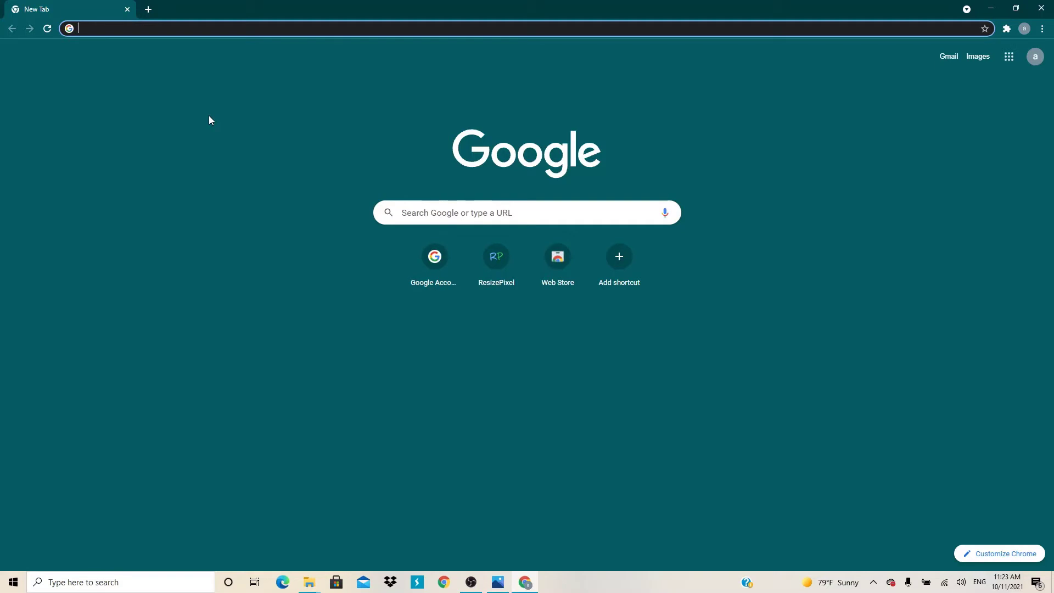
Search Google for 'anip au benin' and check that anip.bj is listed first.
text(ANIp au benin)
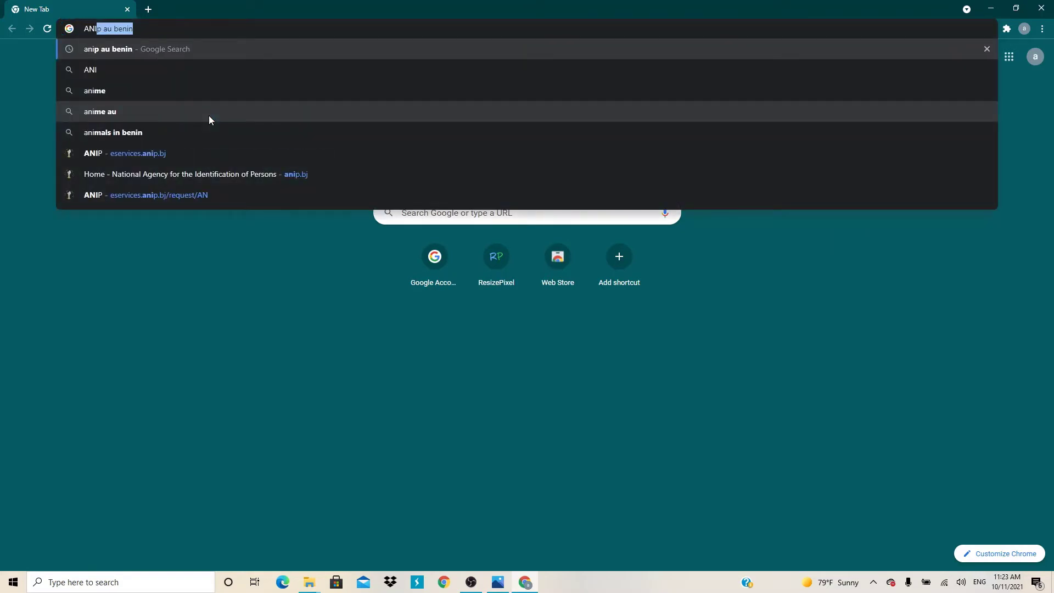
key(End)
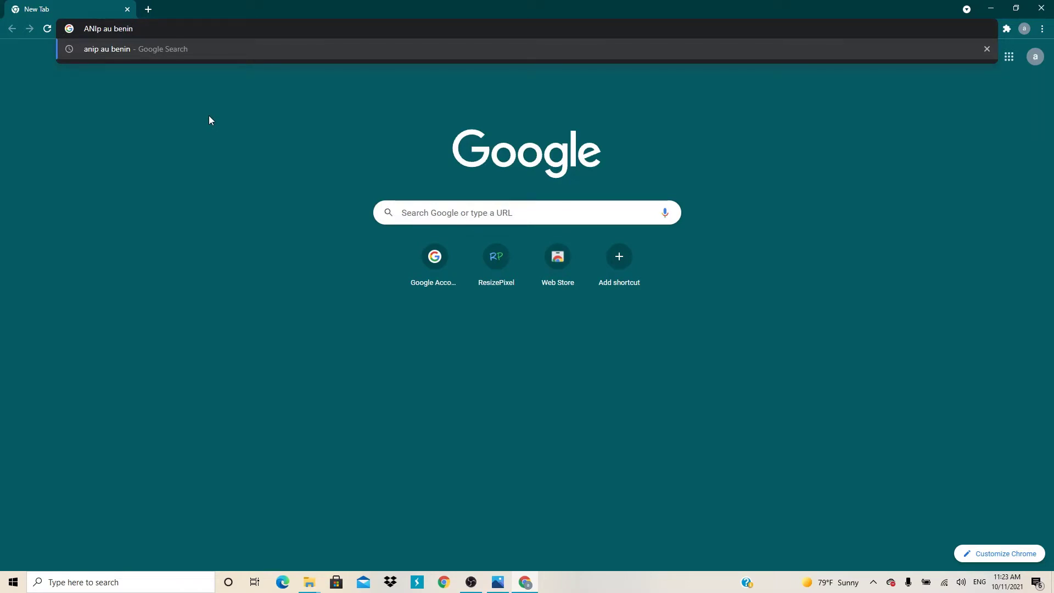
key(Return)
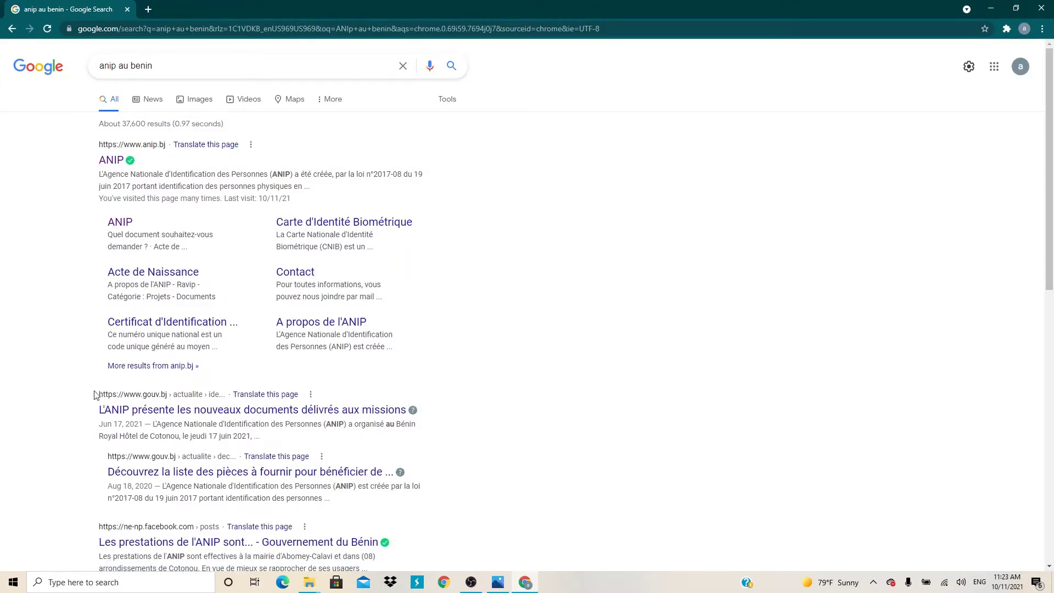
scroll(96, 392, down, 2)
scroll(148, 201, up, 2)
Open the anip.bj result, keep the page in original French, and go to e-Services.
click(112, 163)
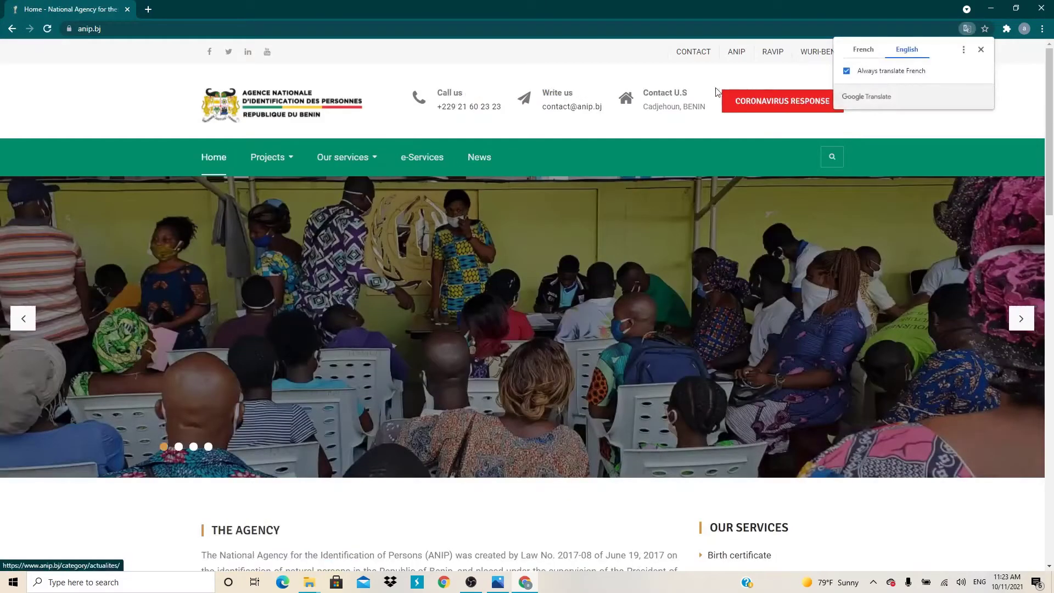
click(861, 49)
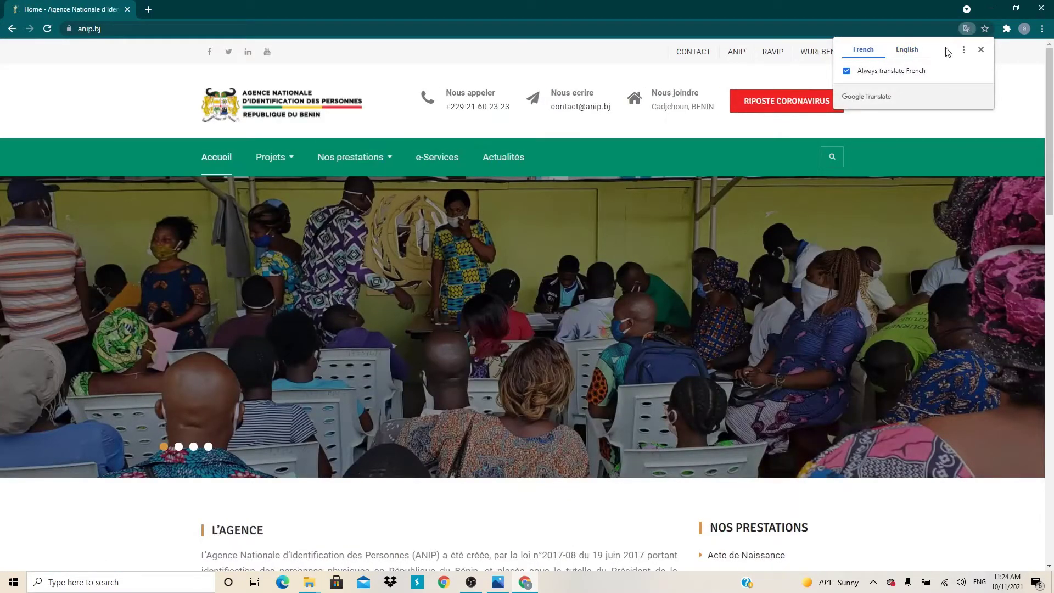
click(980, 49)
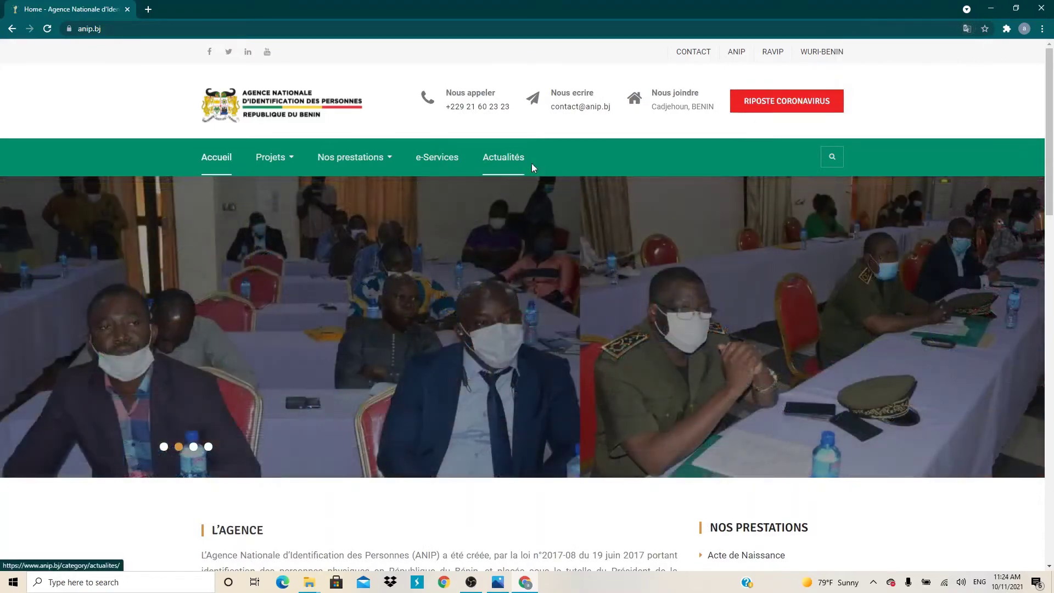
click(967, 29)
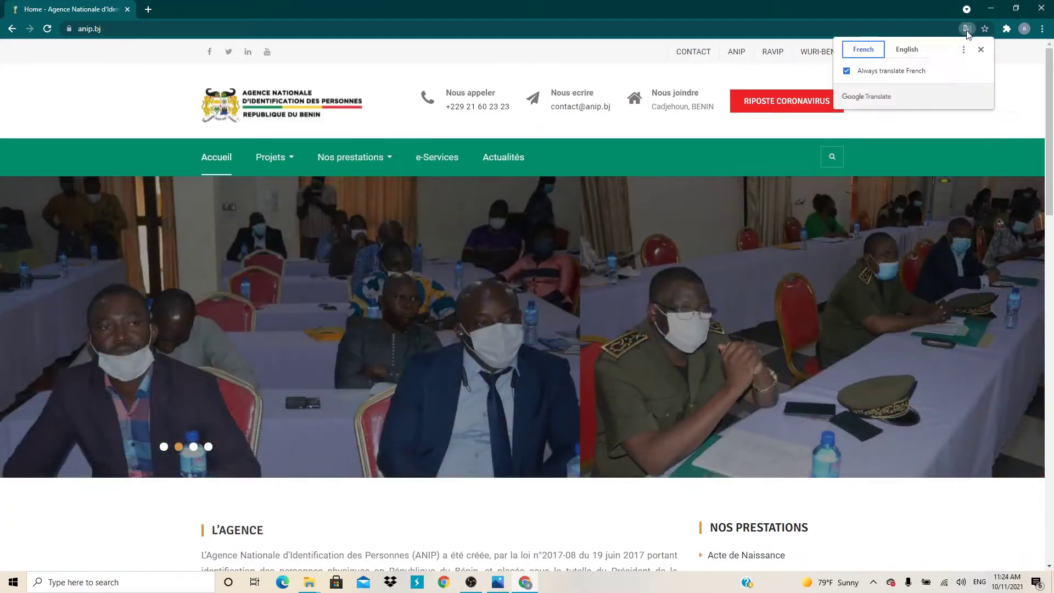
click(981, 50)
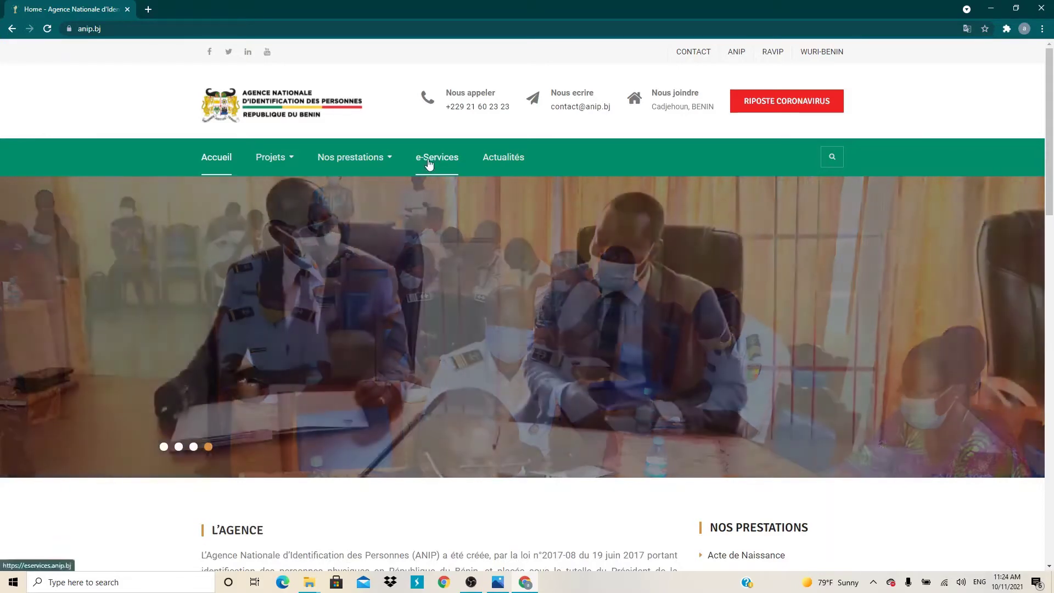
click(429, 164)
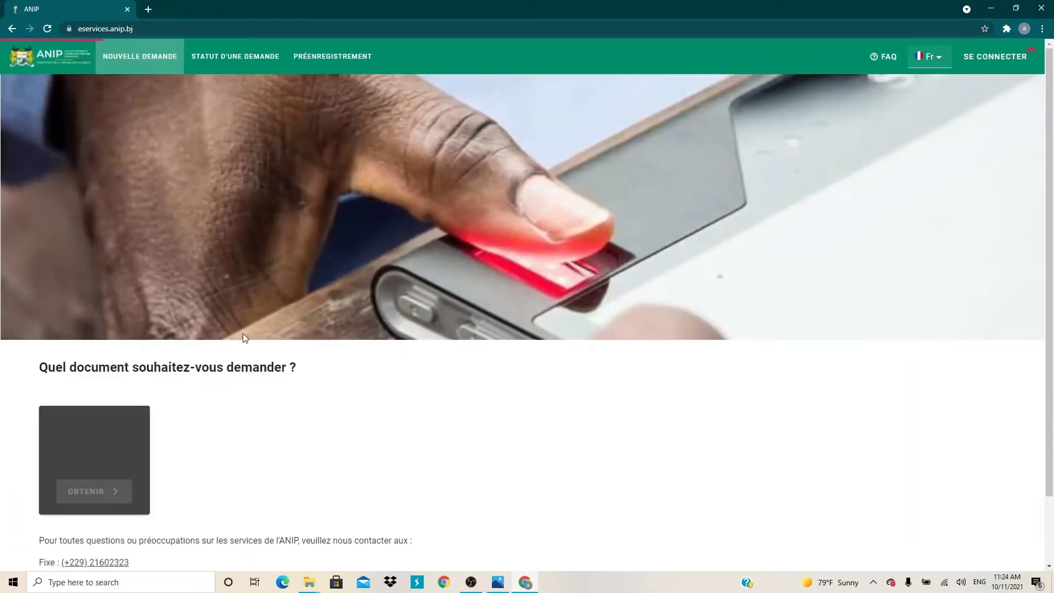
Scroll down to the 'Quel document souhaitez-vous demander ?' document list.
scroll(219, 374, down, 2)
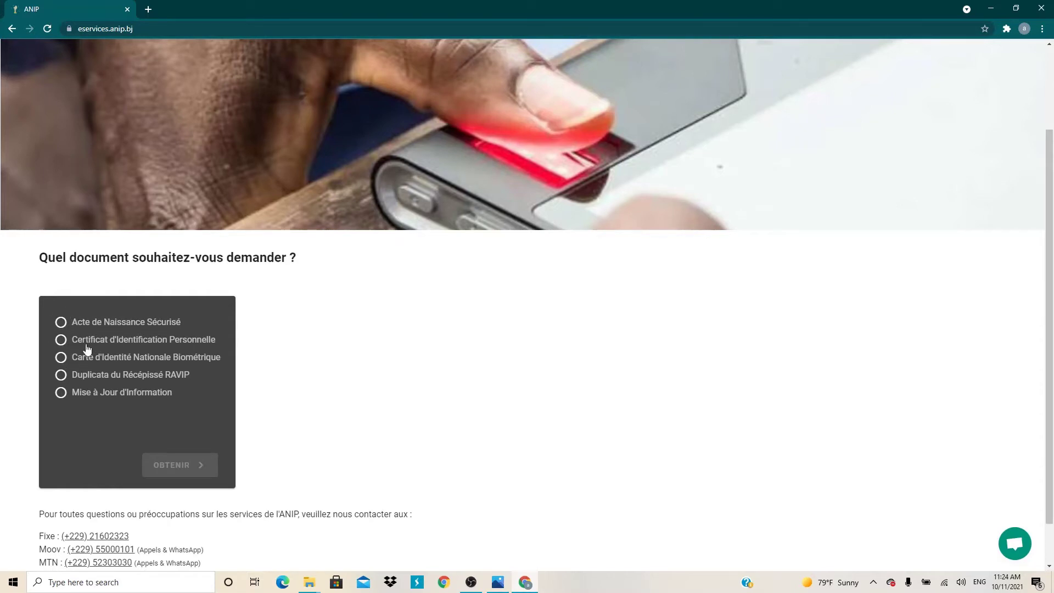
Select Certificat d'Identification Personnelle and highlight its RAVIP receipt, birth certificate and residence attestation requirements.
click(148, 343)
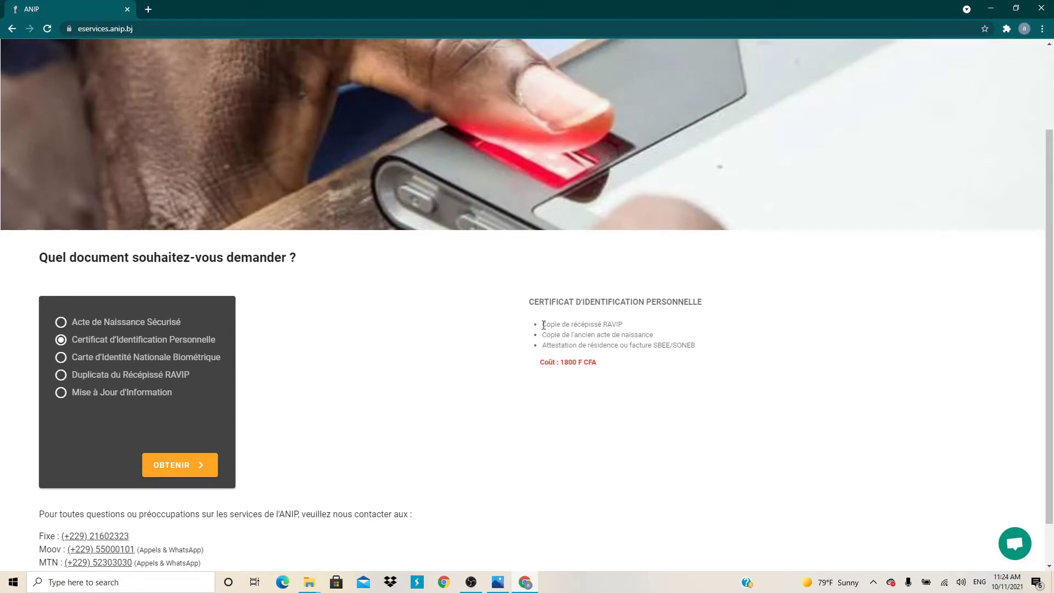
drag(543, 324, 632, 321)
drag(546, 335, 661, 337)
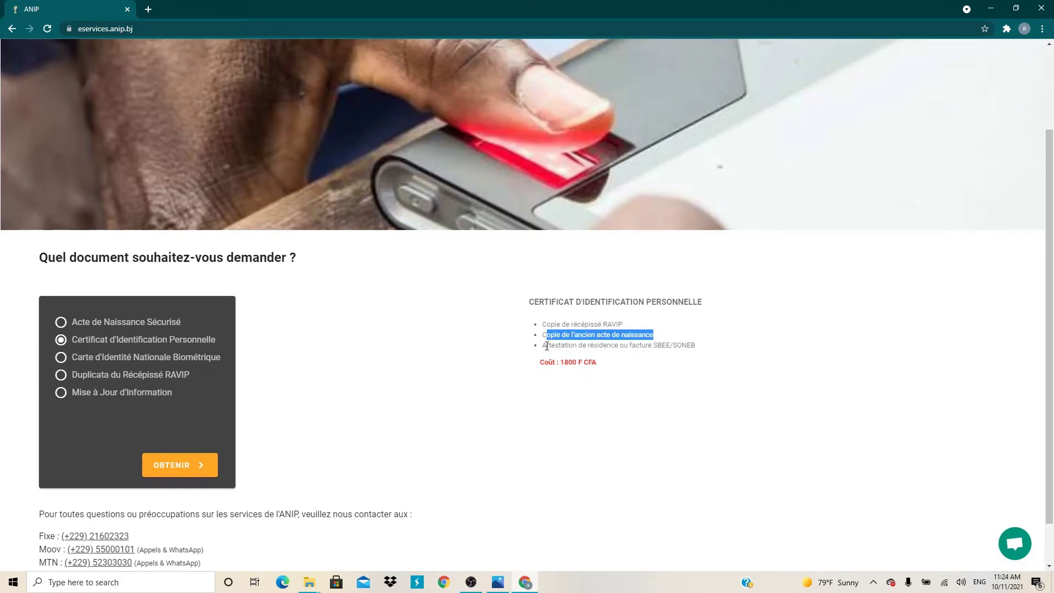
drag(543, 345, 691, 349)
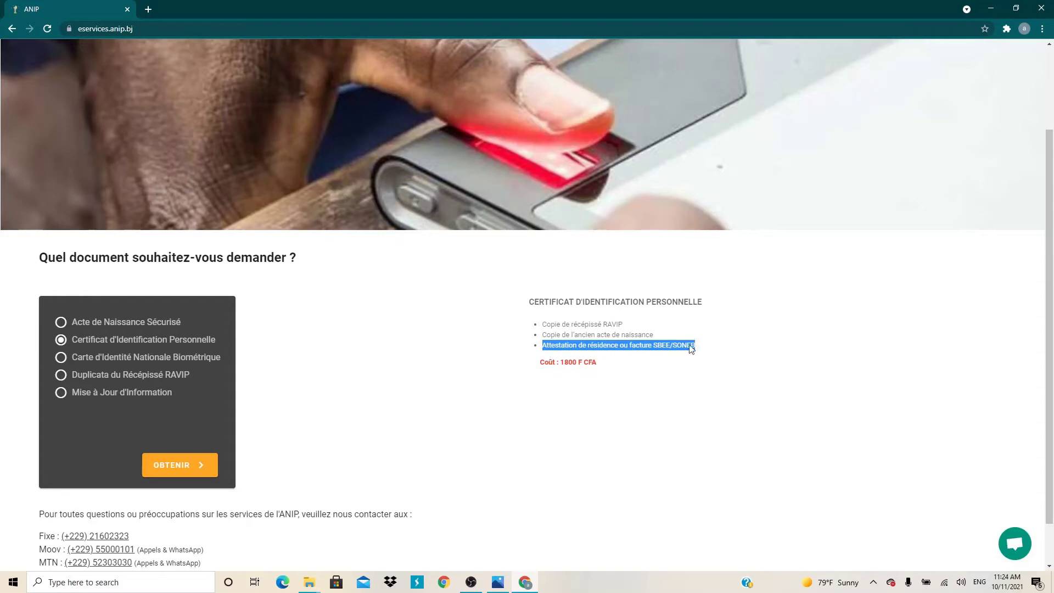
click(653, 349)
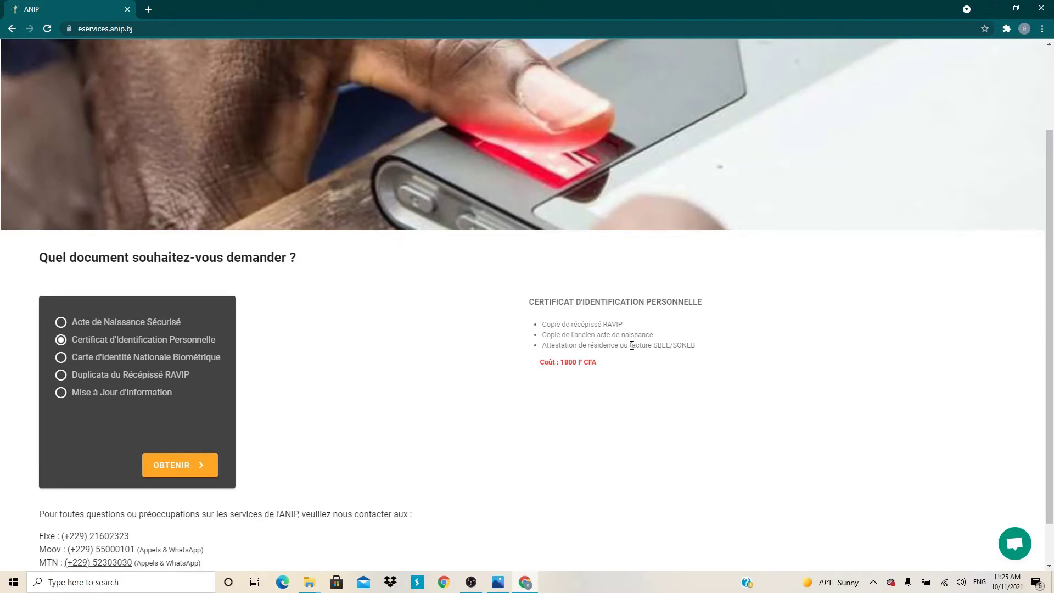
double_click(676, 345)
drag(543, 348, 618, 353)
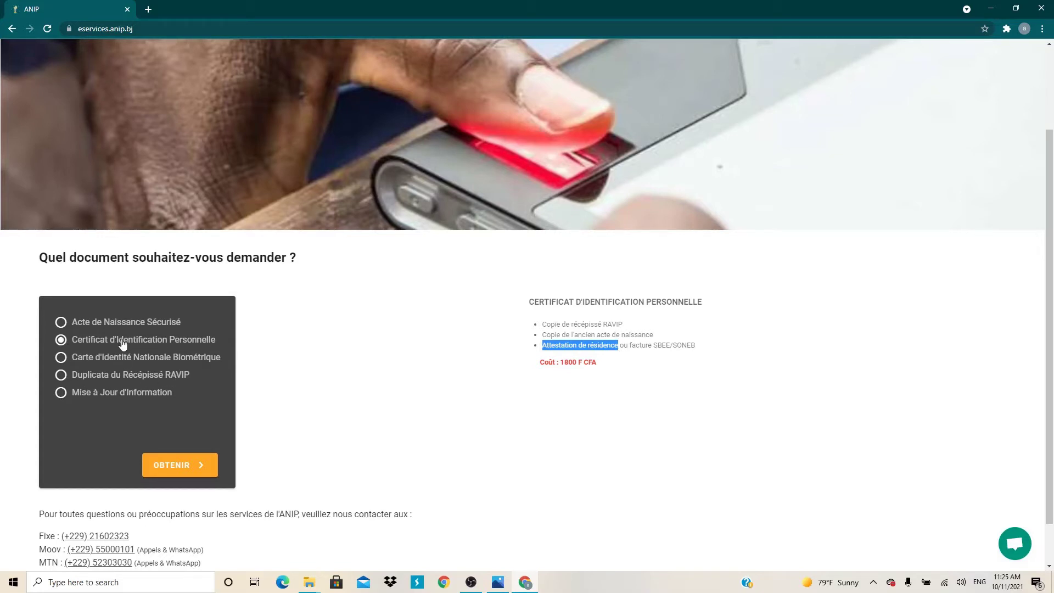
Start the certificate request with OBTENIR, note the 1800 F CFA cost, and focus Récépissé RAVIP.
click(170, 466)
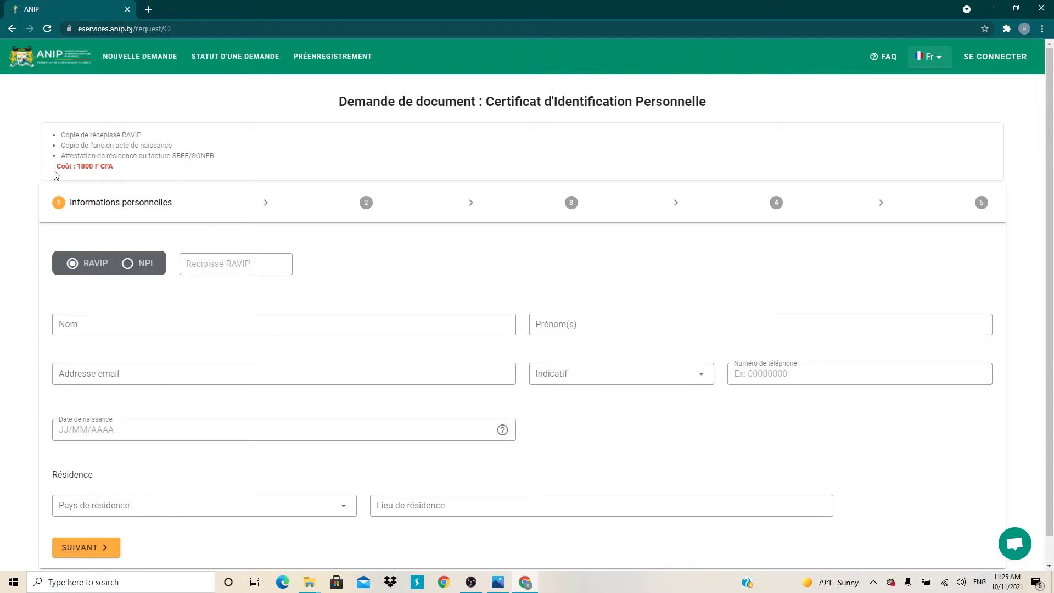
drag(122, 165, 37, 167)
click(220, 264)
click(104, 300)
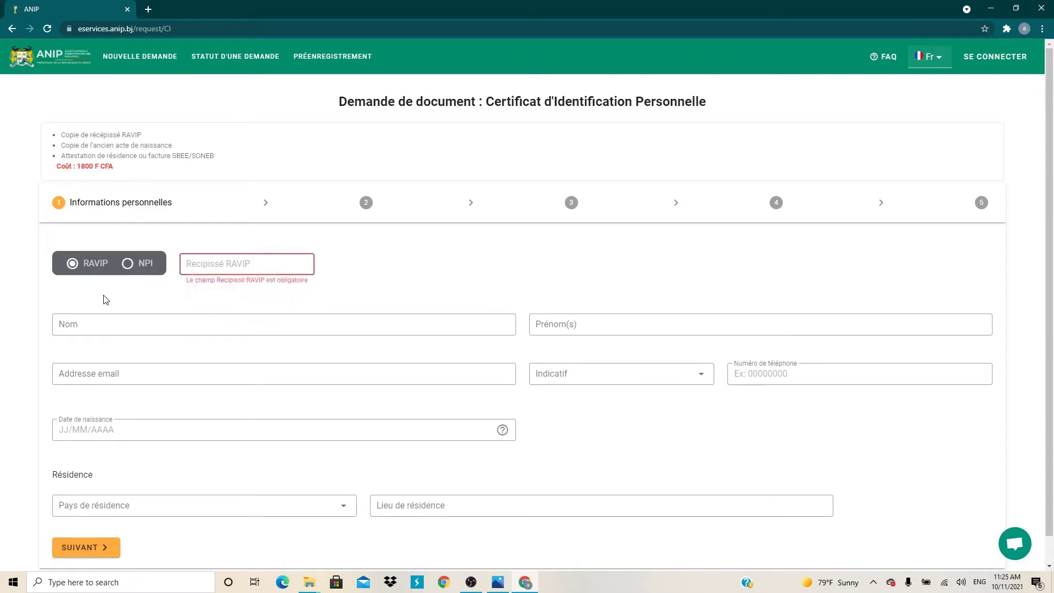
click(189, 264)
click(120, 295)
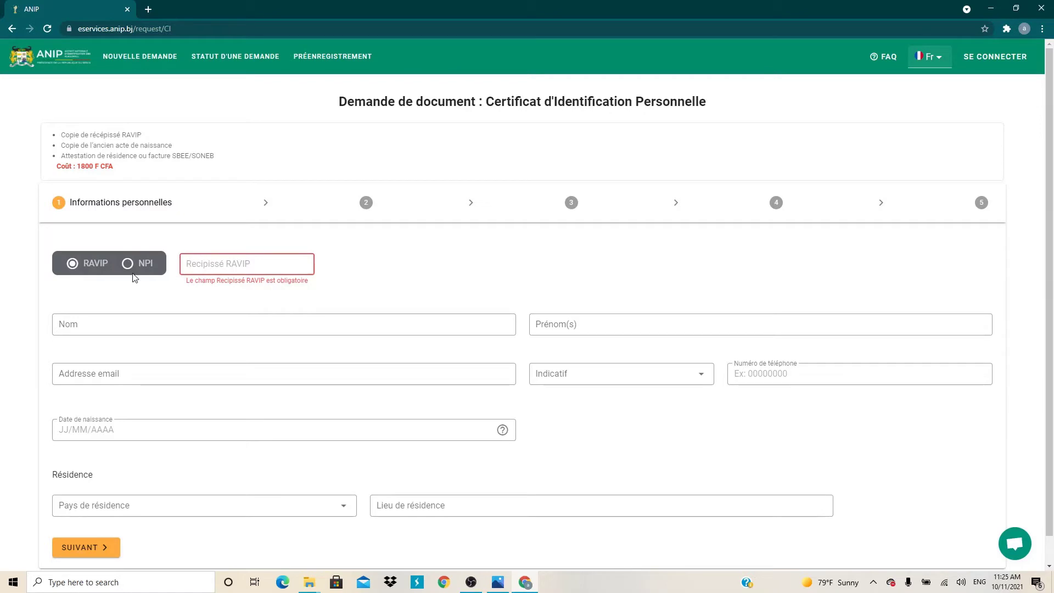
drag(65, 135, 72, 136)
click(214, 125)
Copy the facture_2 image from the Desktop into New folder (2).
mouse_move(299, 588)
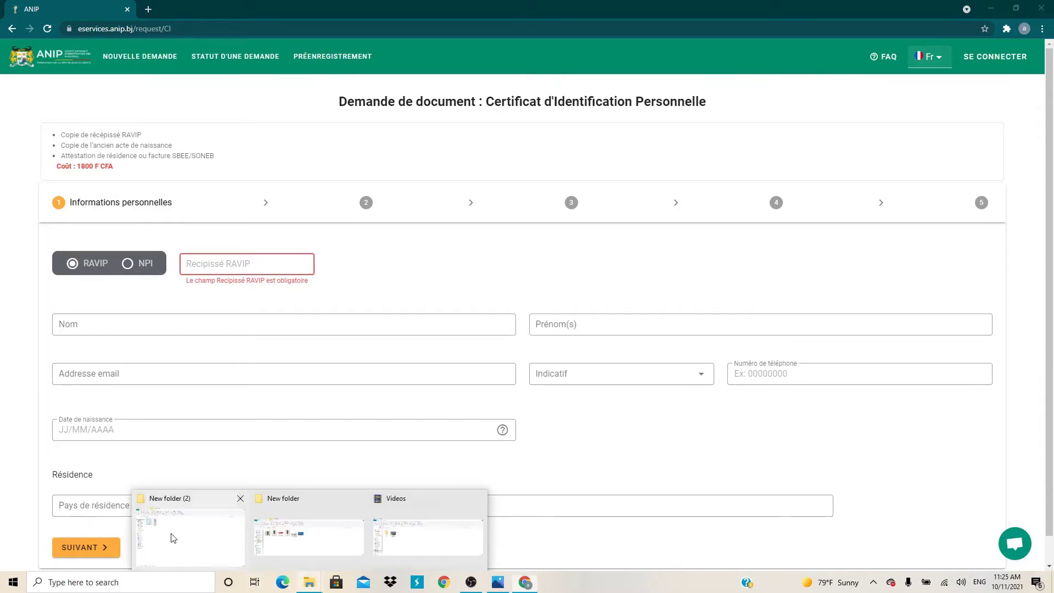
click(171, 535)
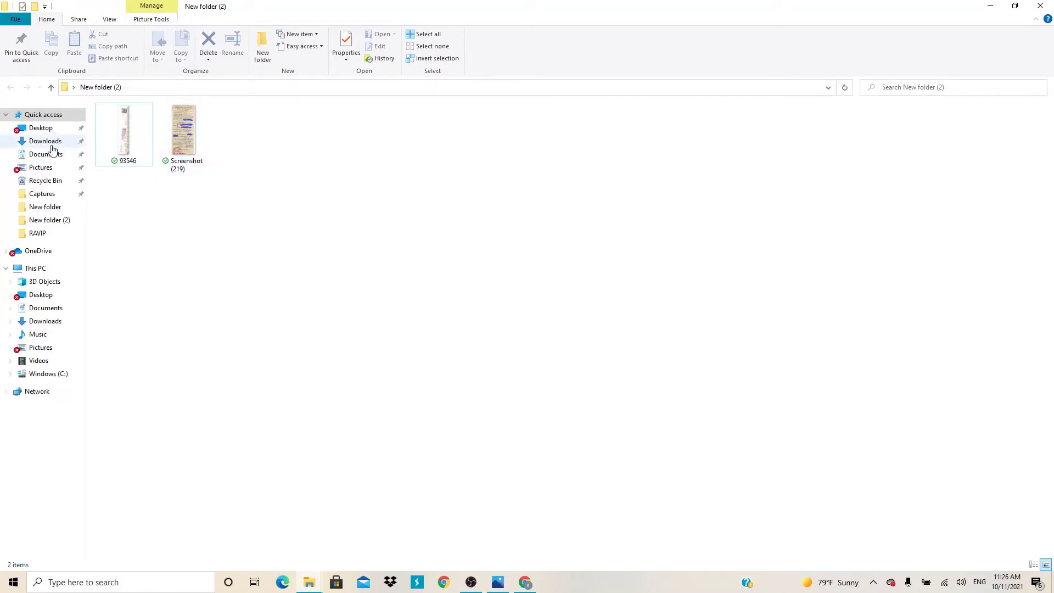
click(42, 129)
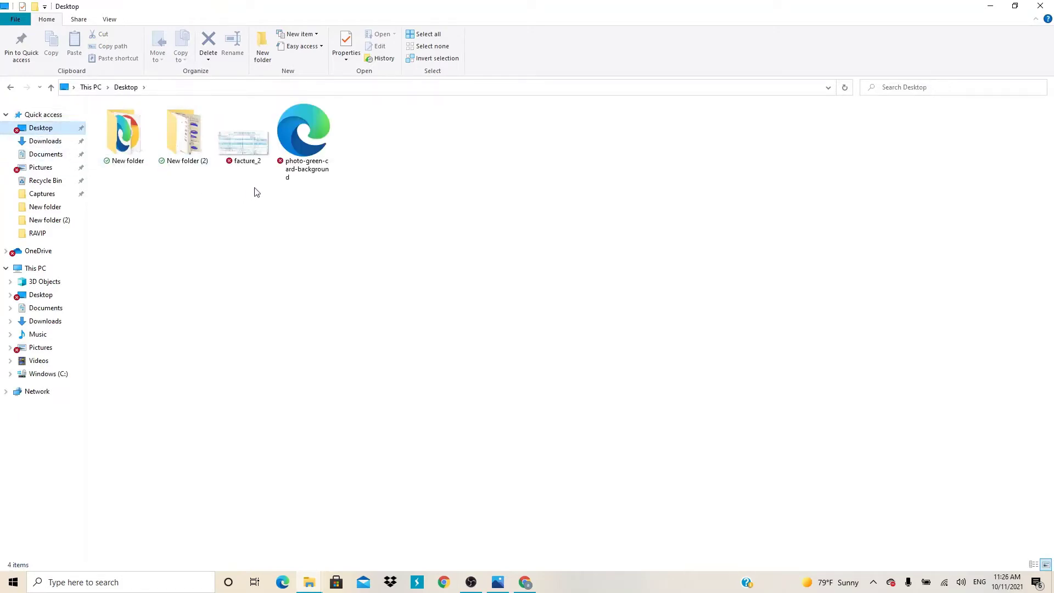
drag(248, 187, 248, 144)
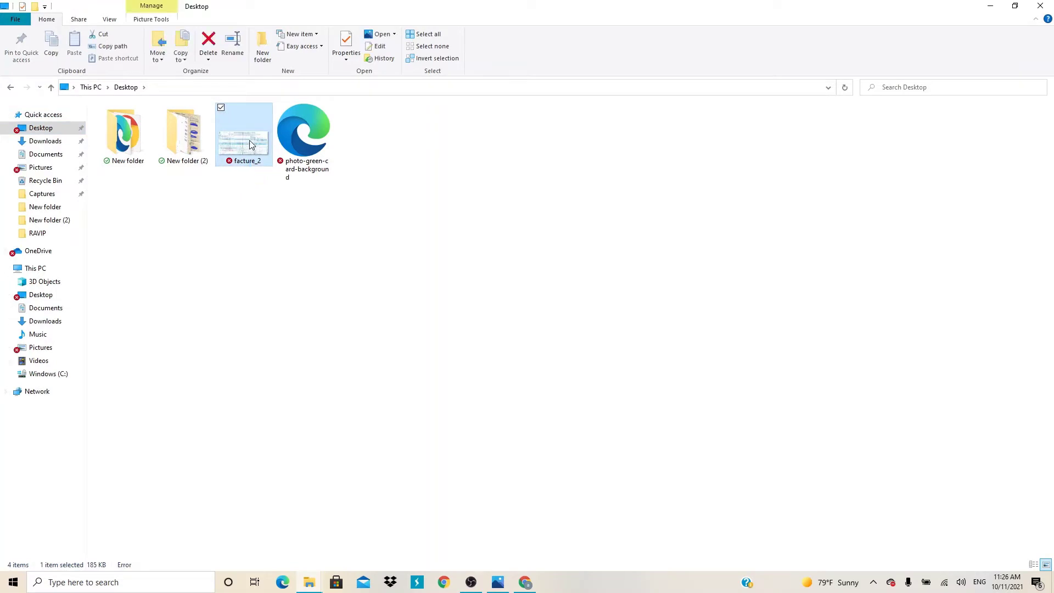
click(11, 88)
key(ctrl+v)
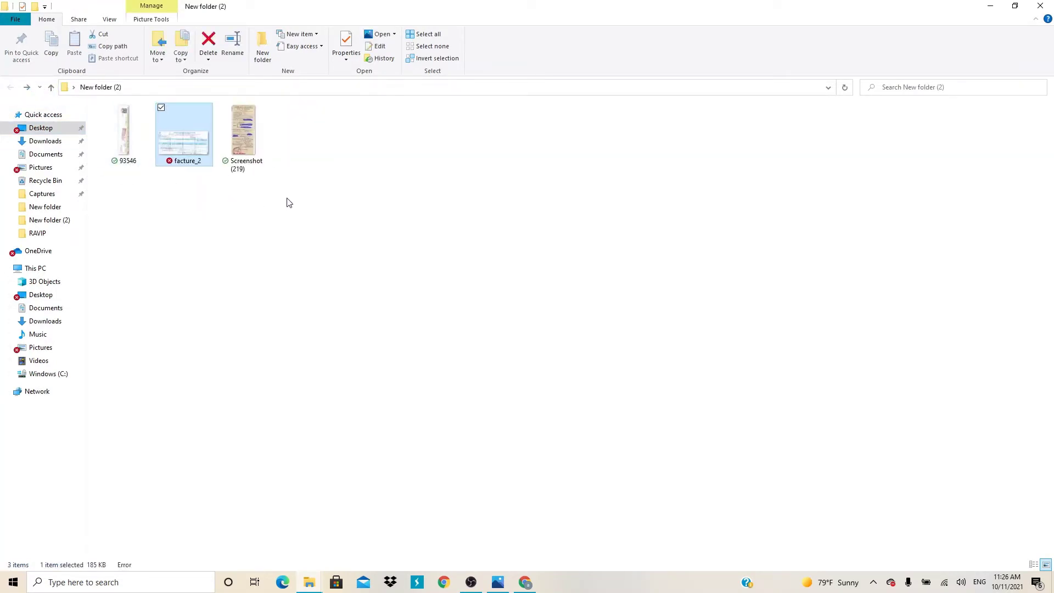
click(213, 185)
Preview 93546, facture_2 and Screenshot (219), then return to the ANIP request form.
double_click(132, 144)
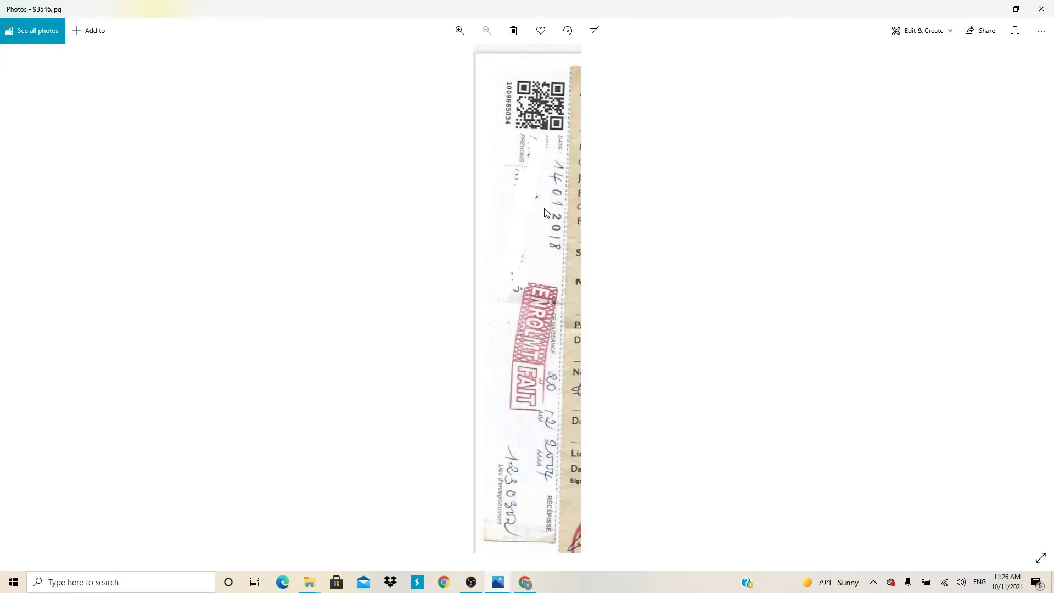
click(1038, 12)
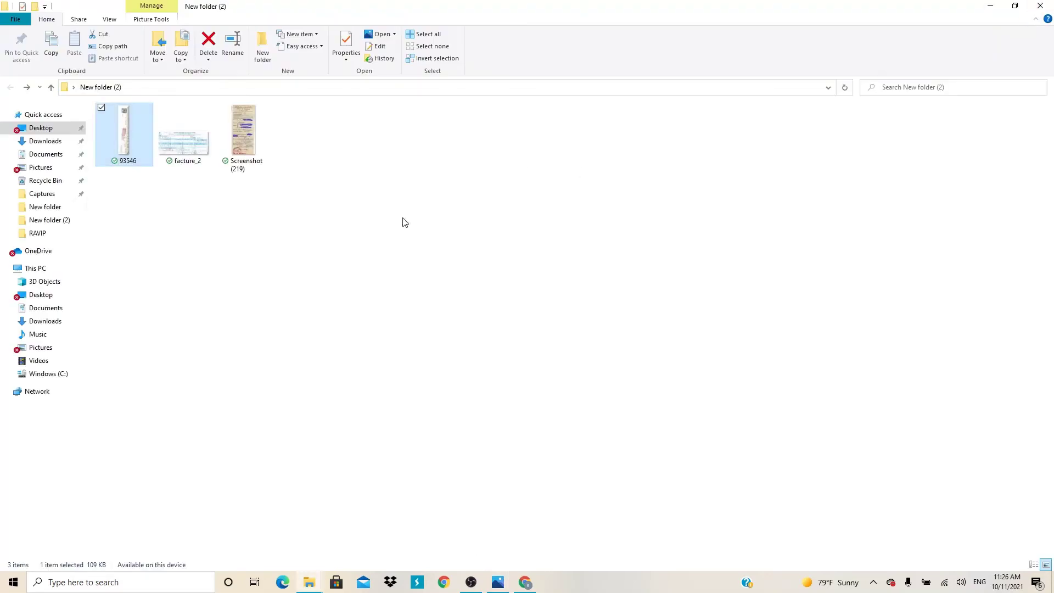
double_click(189, 134)
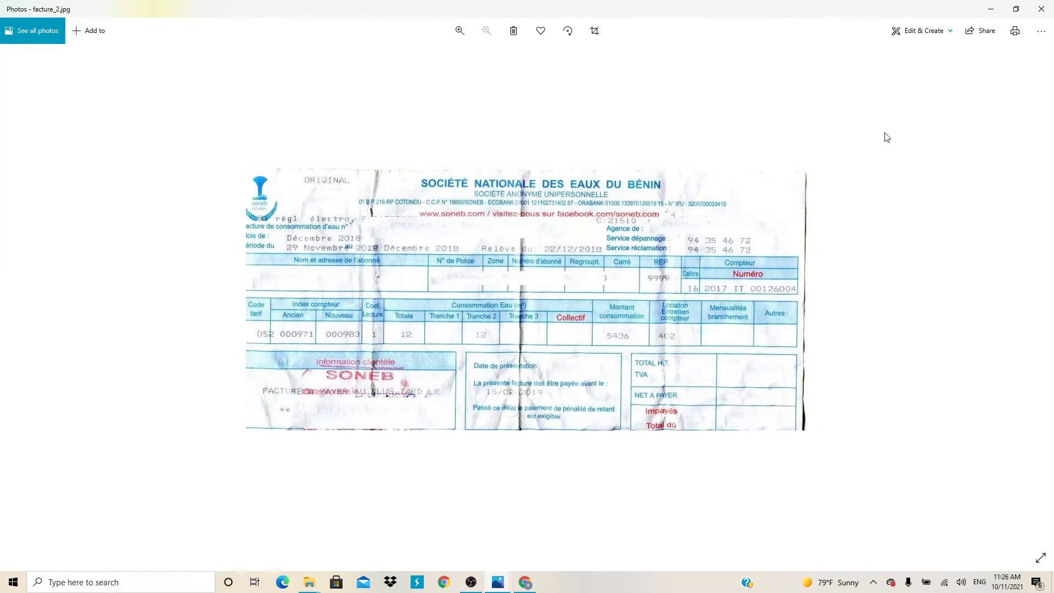
click(1041, 9)
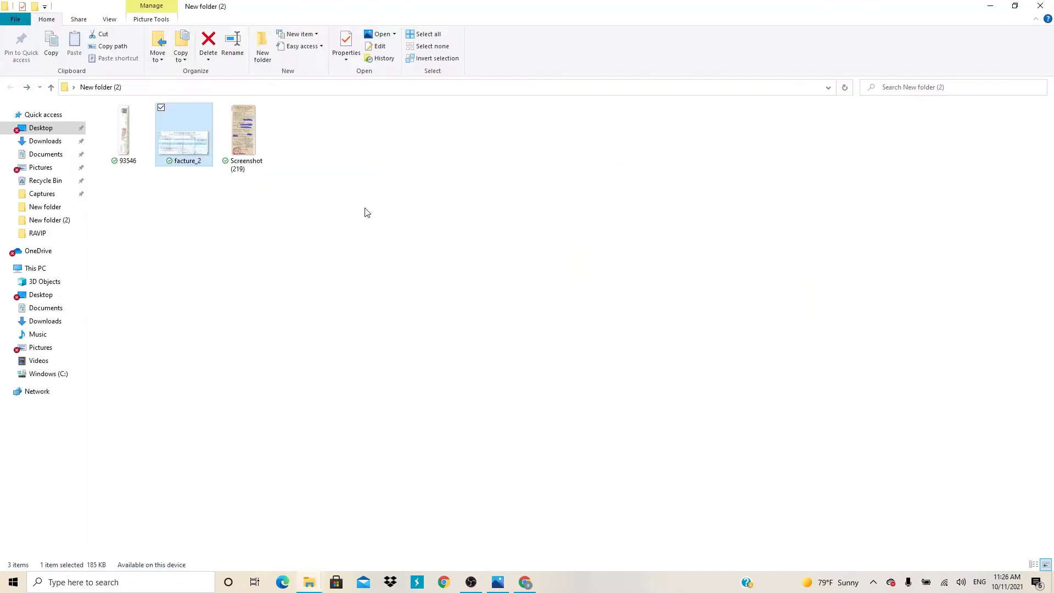
double_click(231, 124)
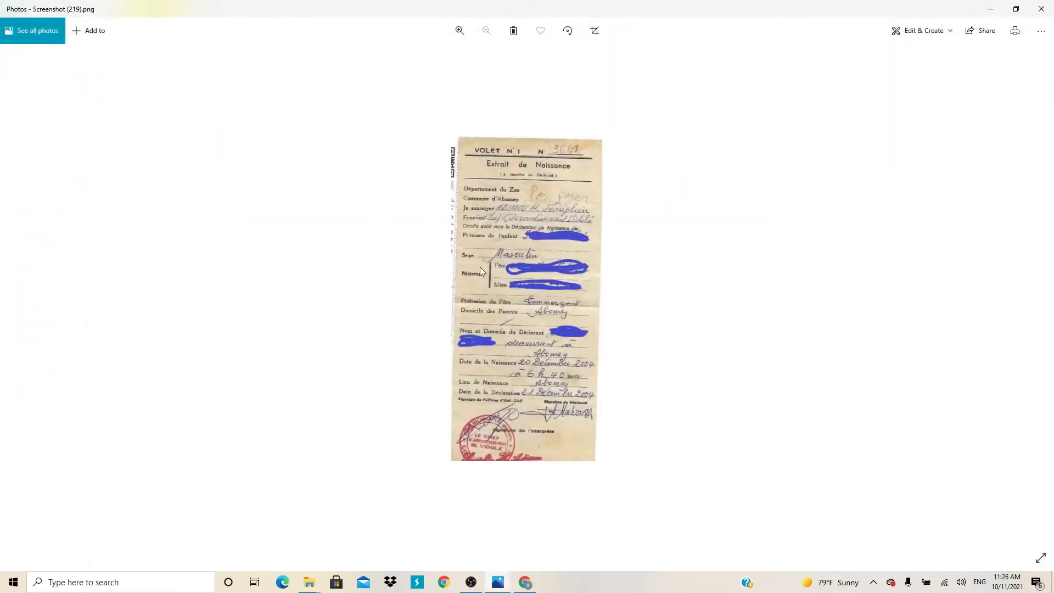
click(1041, 10)
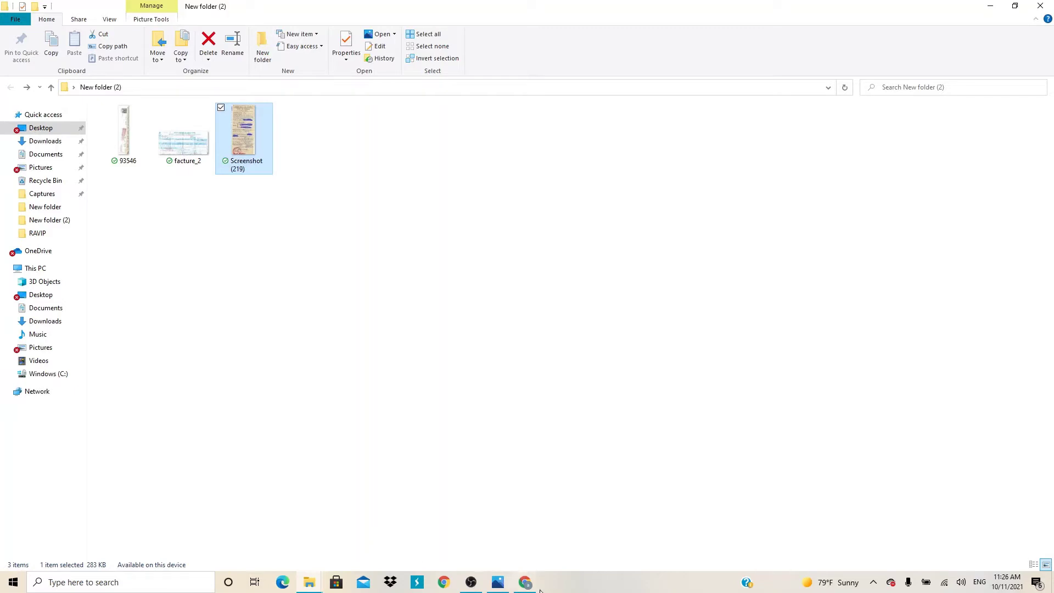
mouse_move(527, 582)
click(522, 546)
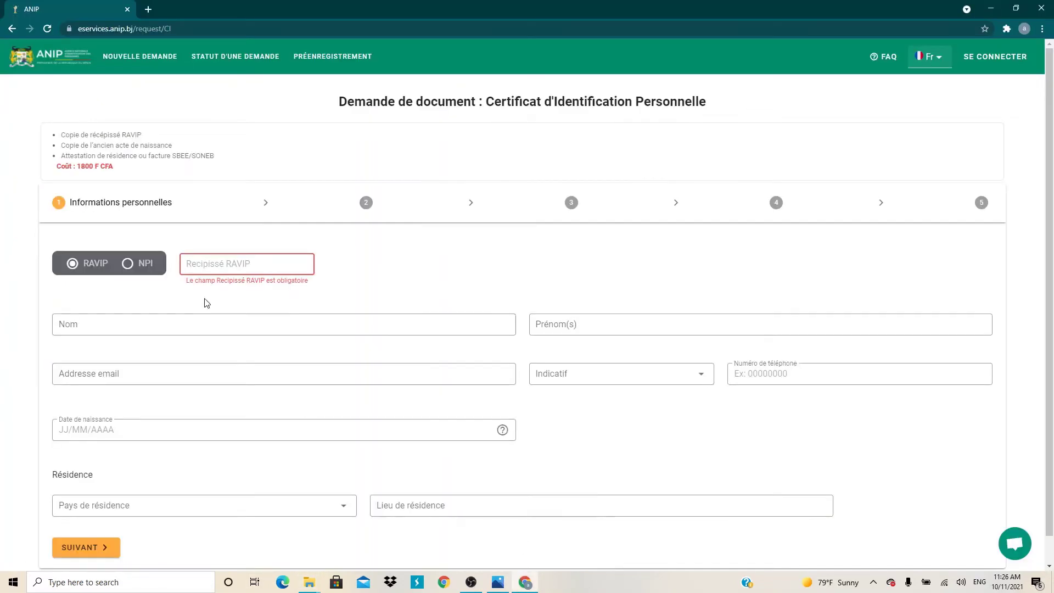
Autofill the saved RAVIP receipt number and verify it against the 93546 receipt scan.
click(202, 264)
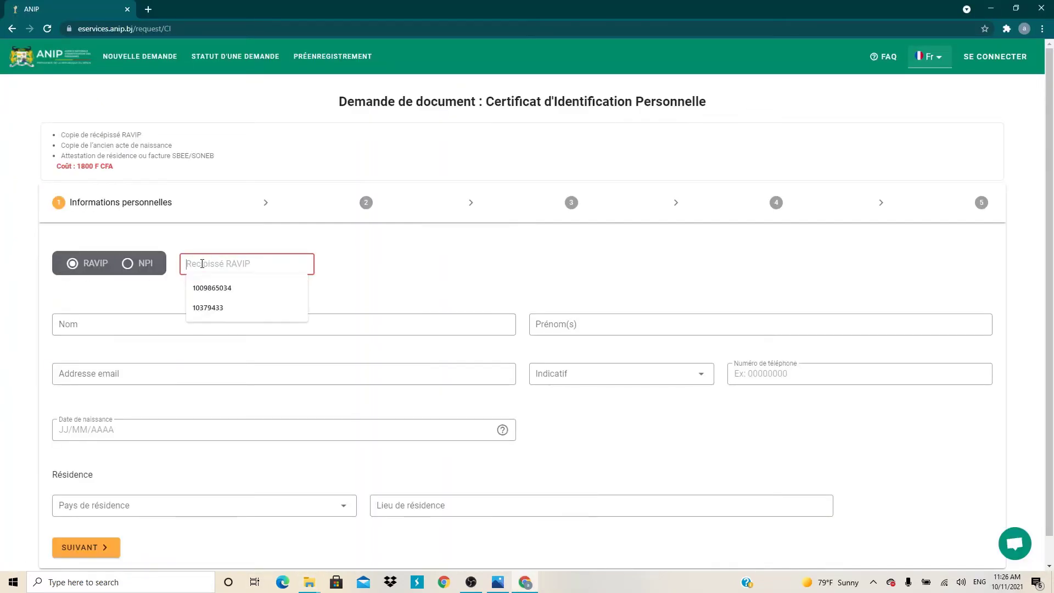
click(212, 288)
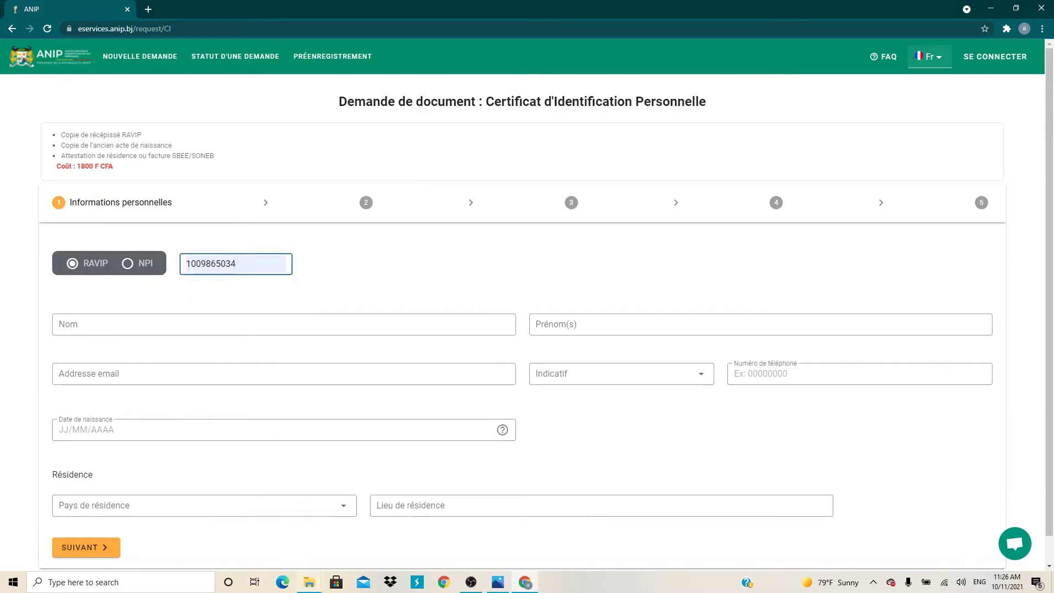
mouse_move(309, 582)
click(196, 531)
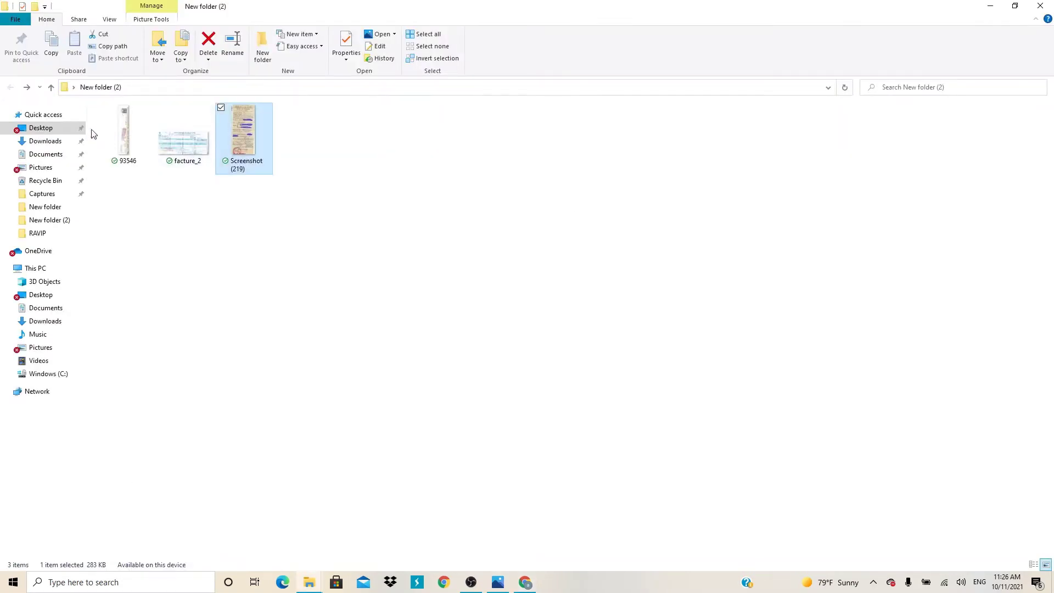
double_click(143, 136)
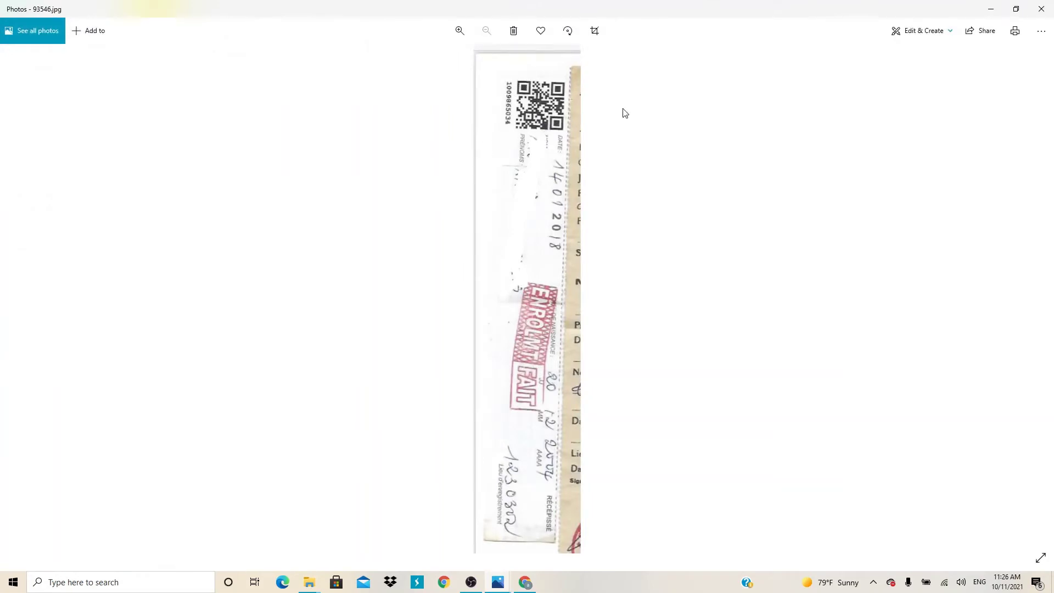
click(1040, 9)
click(991, 8)
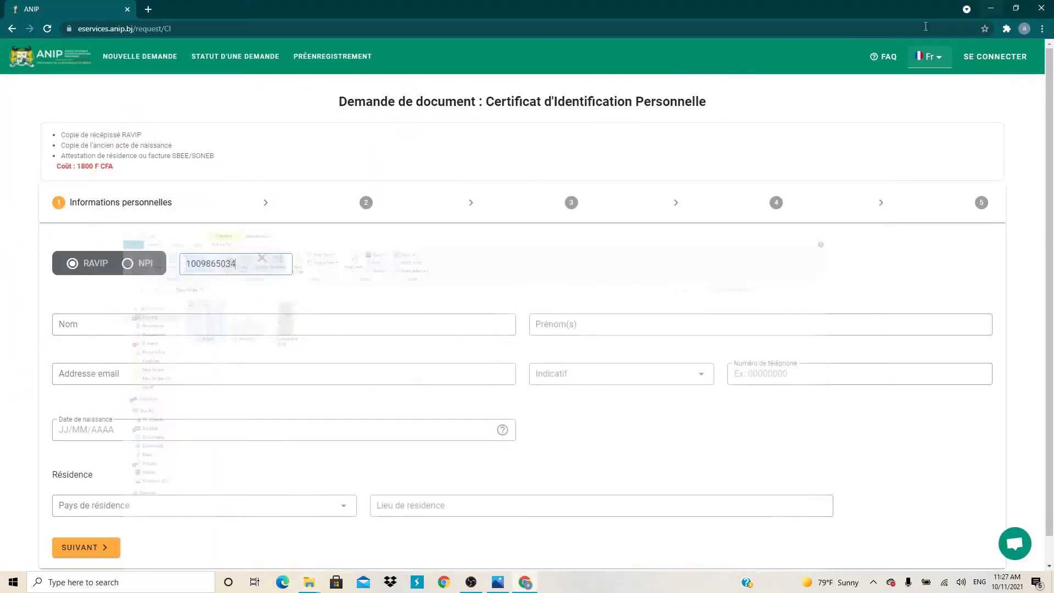
scroll(98, 345, down, 1)
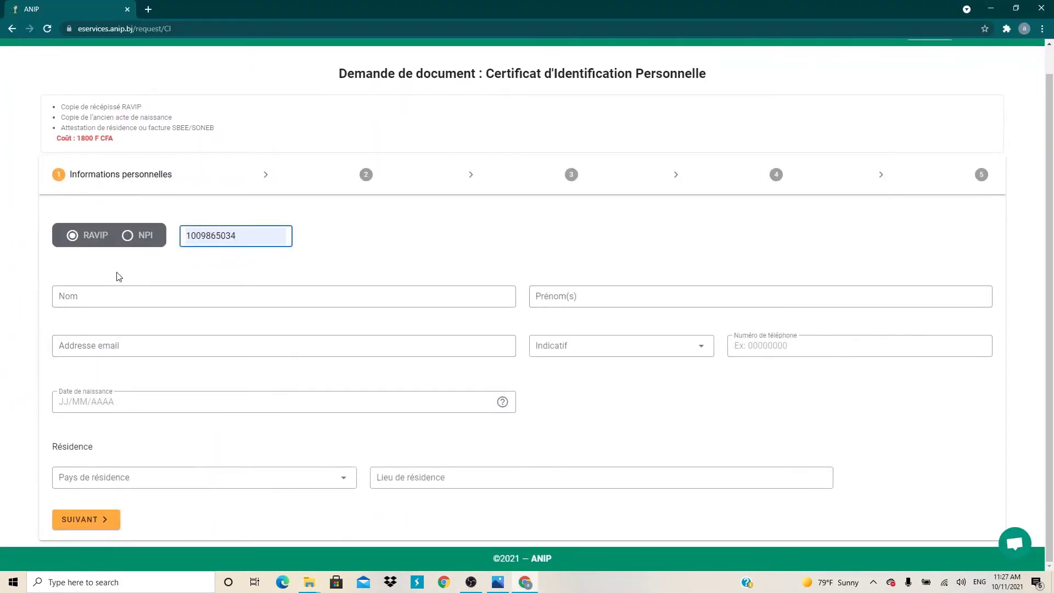
click(84, 295)
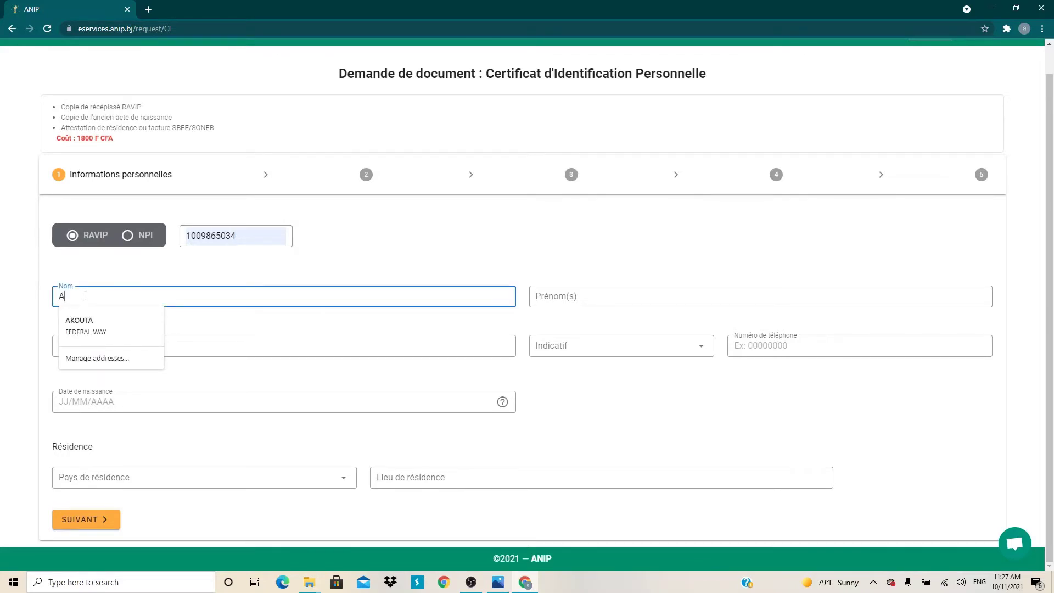
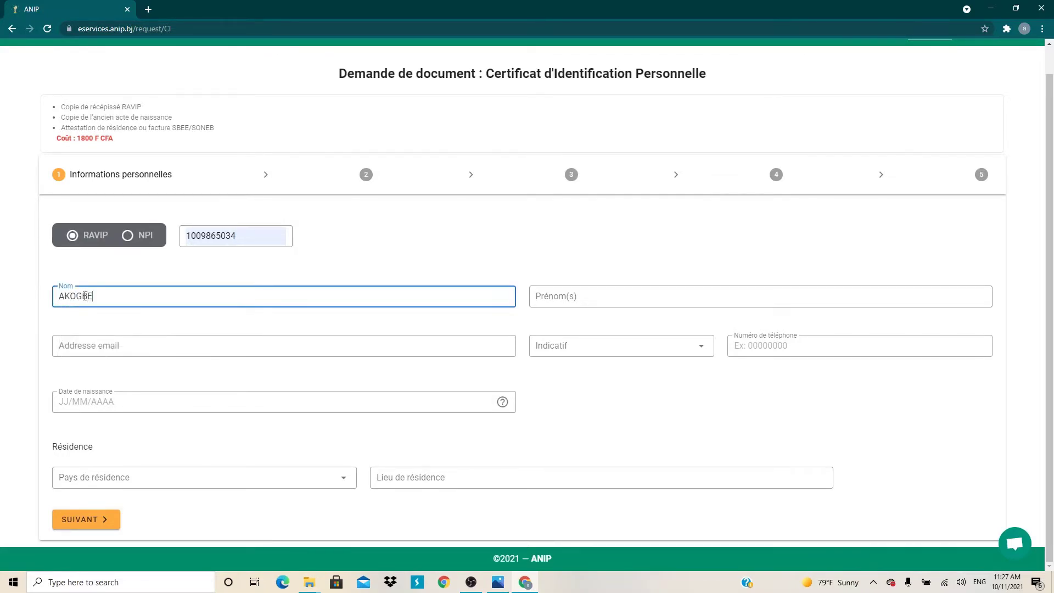
Type the applicant's surname, first name and e-mail address into Nom, Prénom(s) and Adresse email.
click(562, 293)
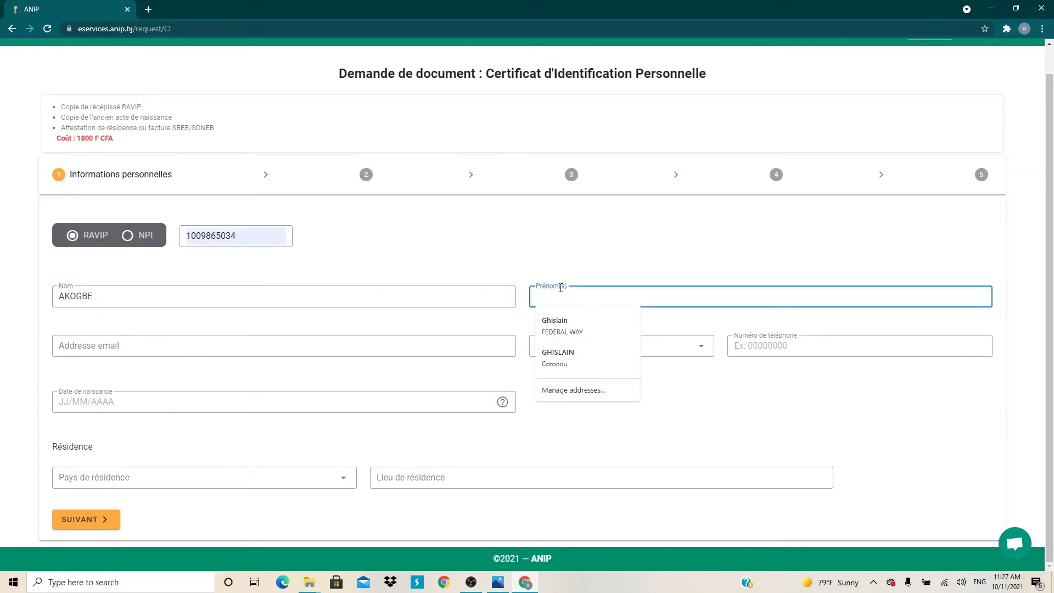
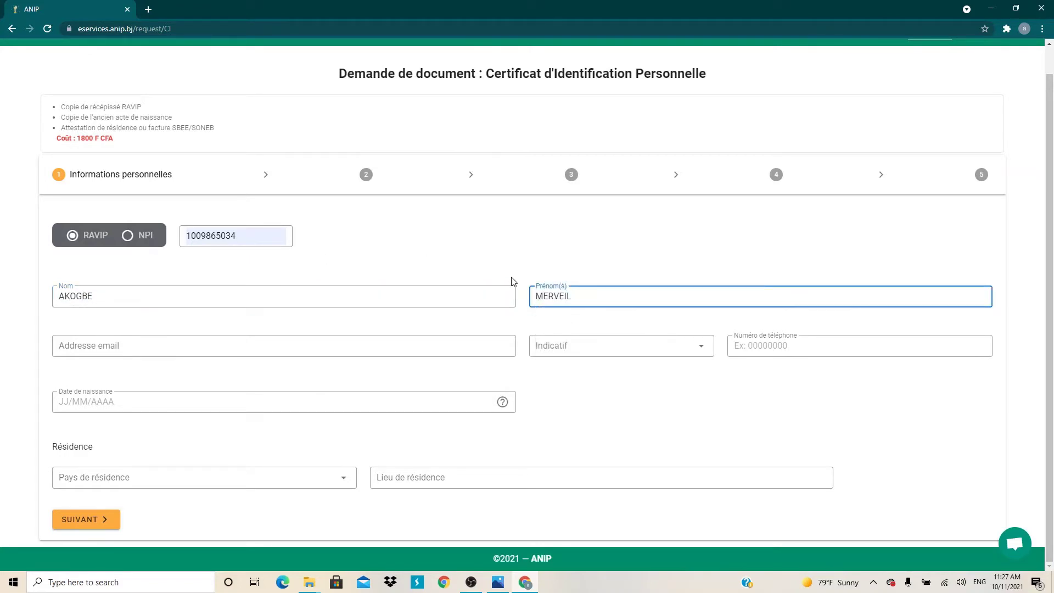
click(126, 350)
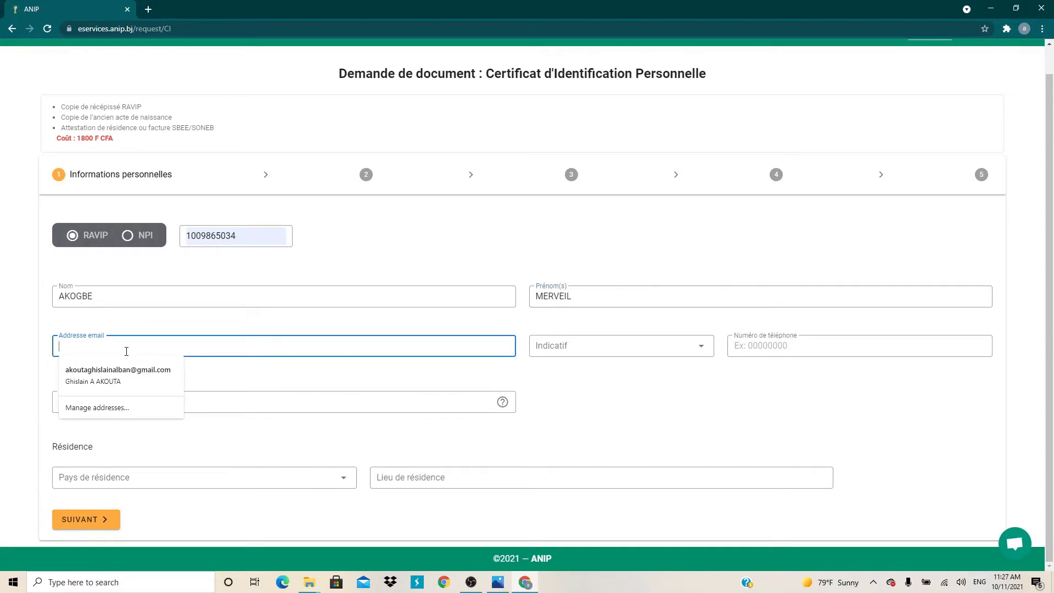
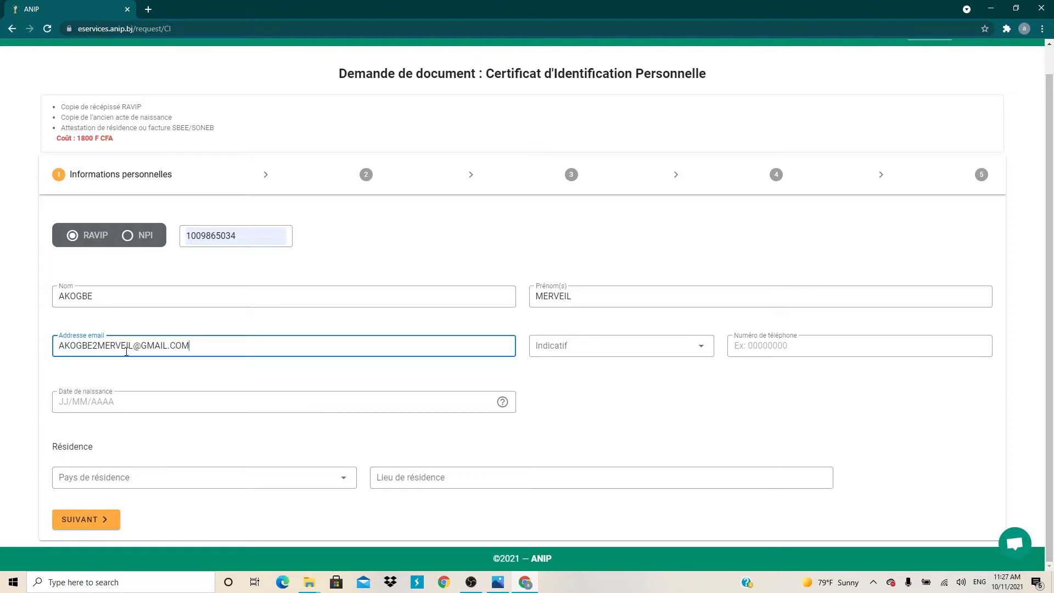
Choose the (+229) Benin dialling code and type the applicant's phone number.
click(689, 346)
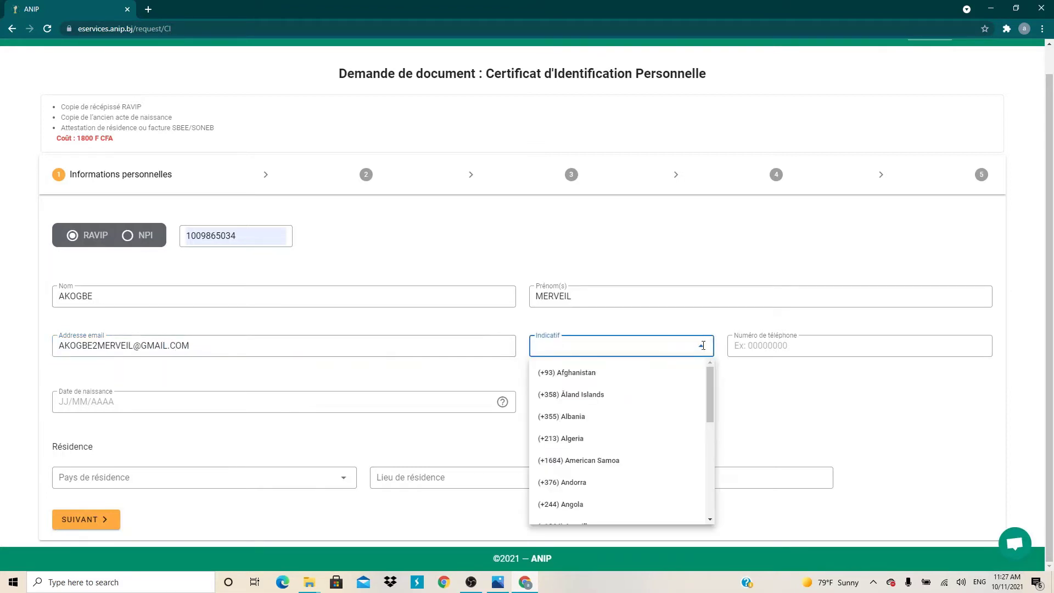
click(702, 348)
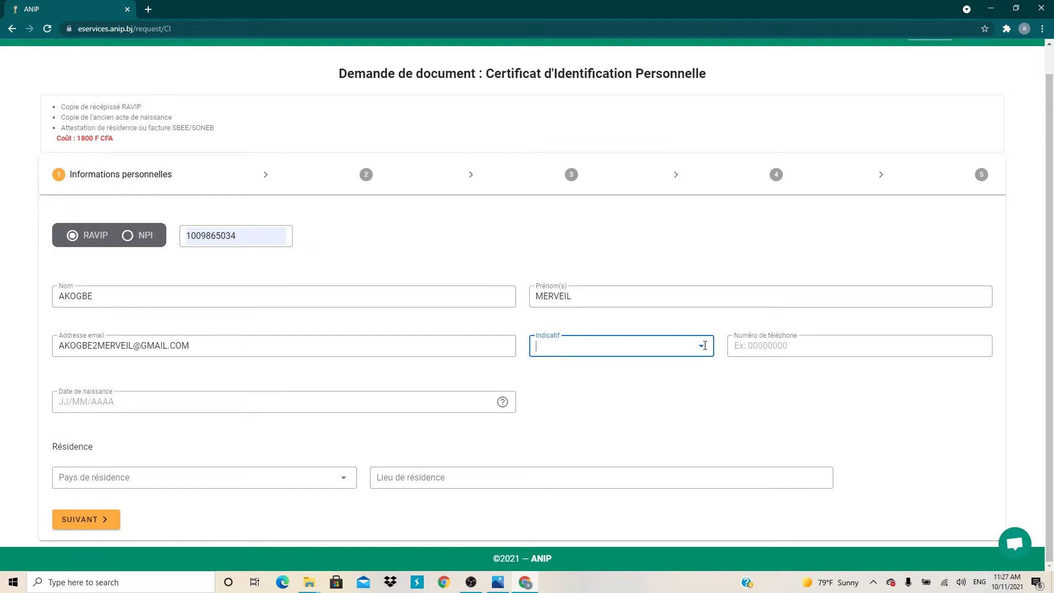
click(703, 346)
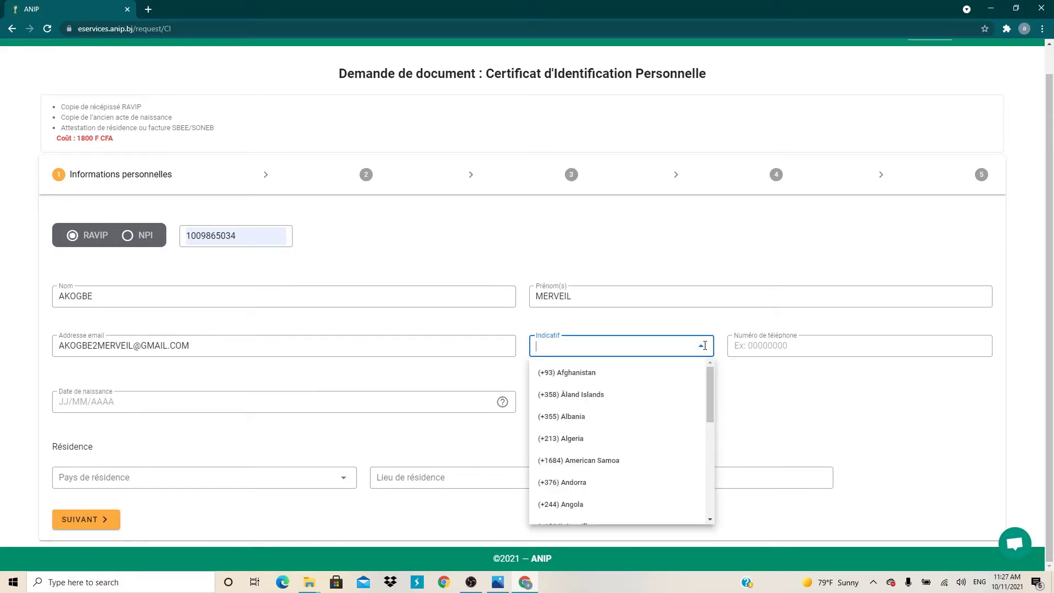
scroll(610, 418, down, 5)
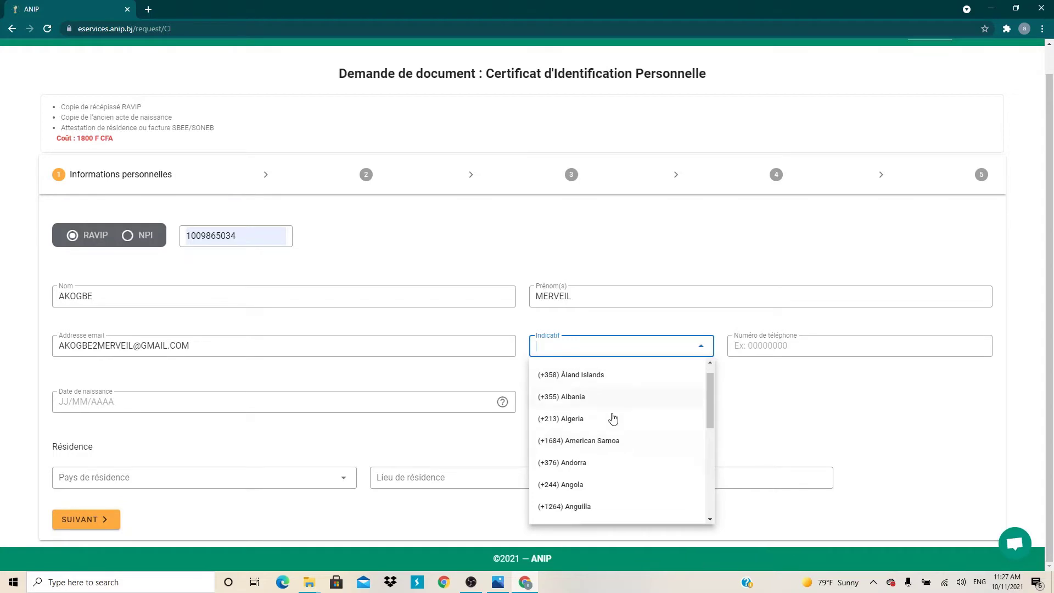
scroll(607, 419, down, 3)
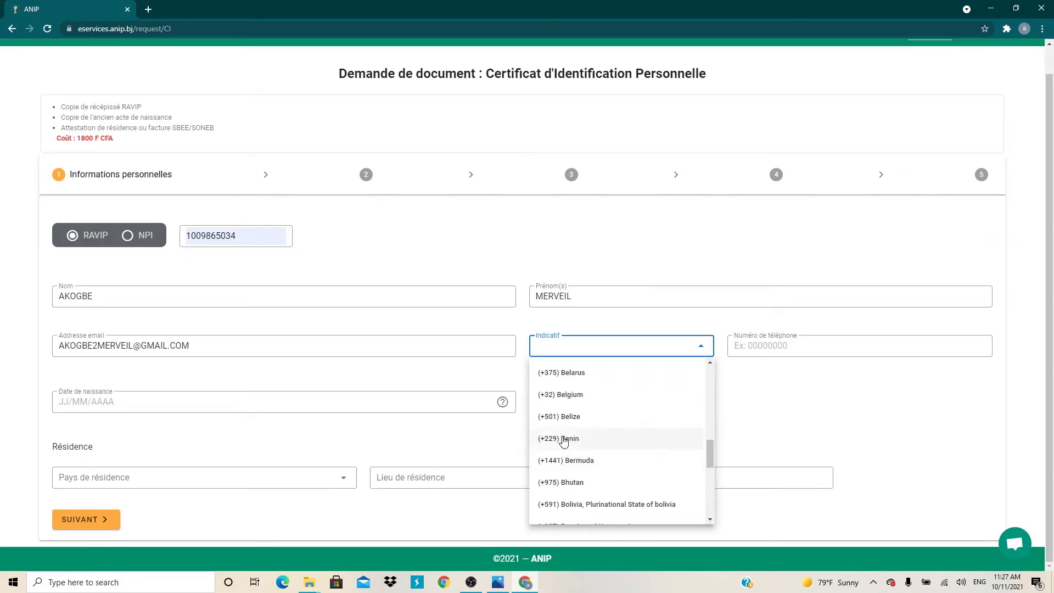
click(561, 438)
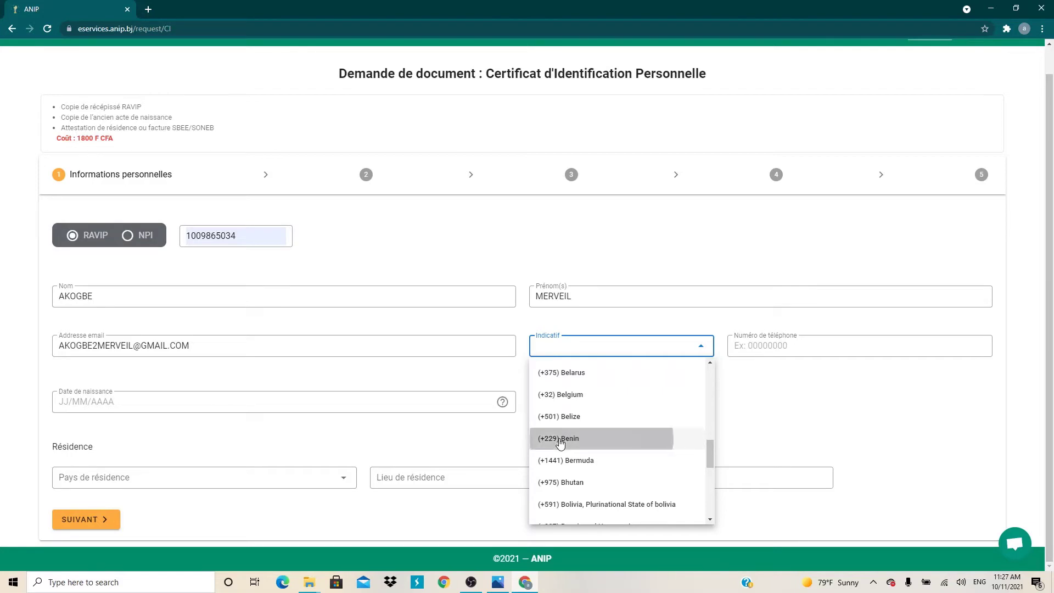
click(700, 347)
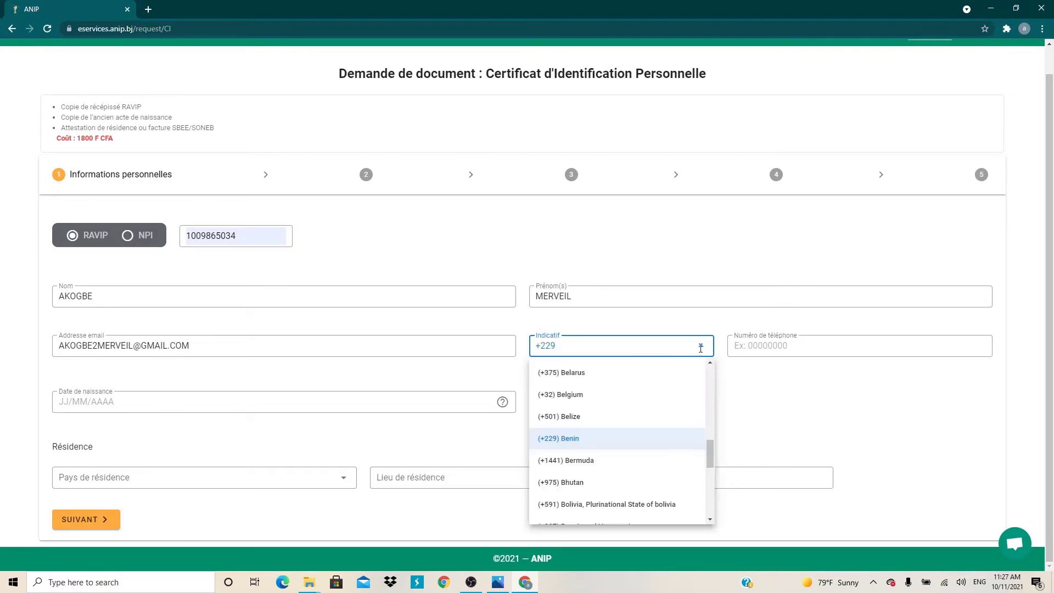
click(632, 439)
click(794, 354)
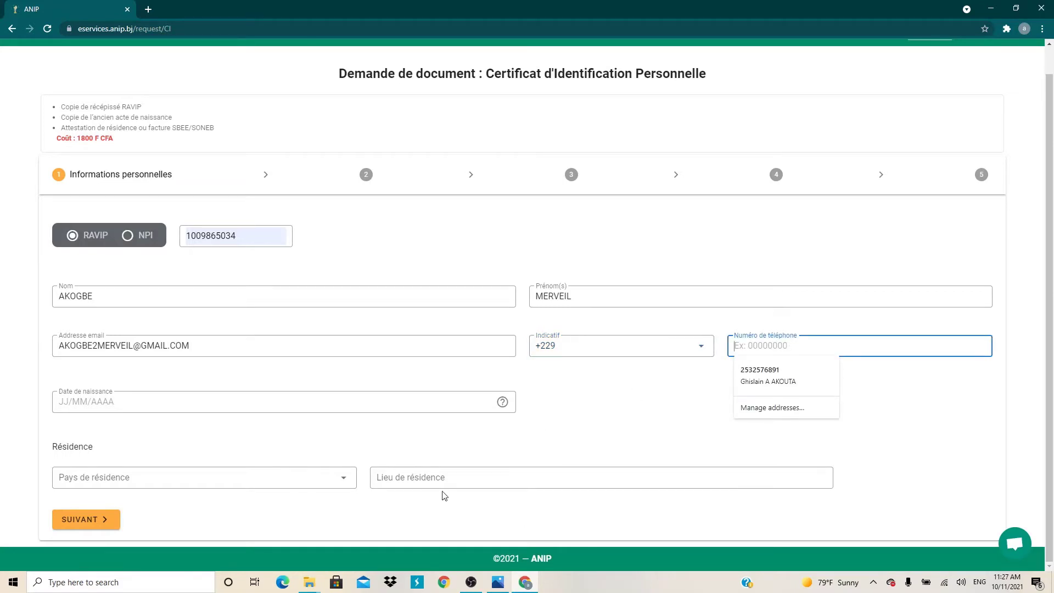
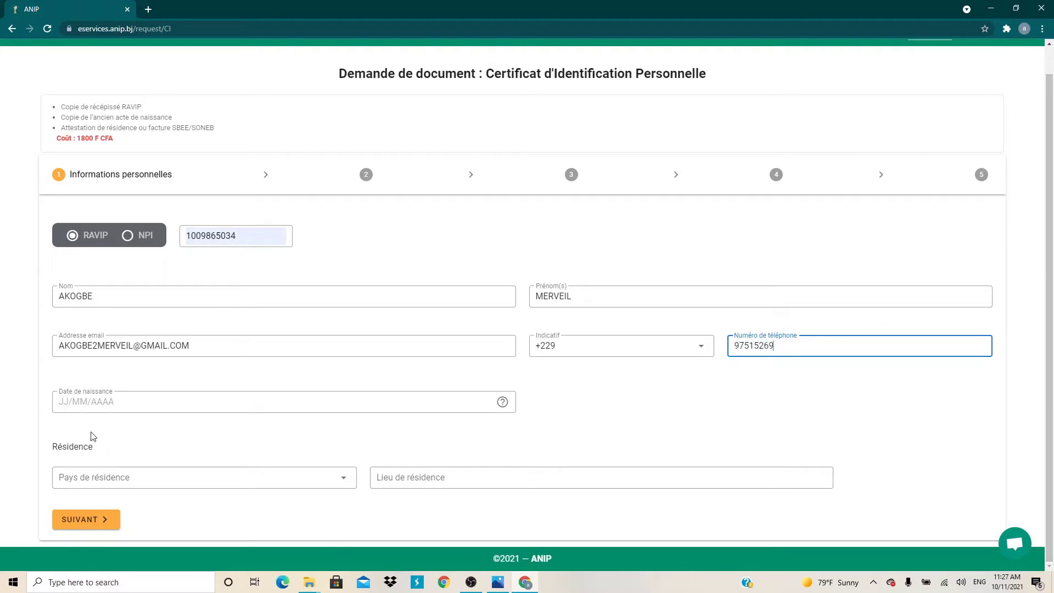
click(115, 410)
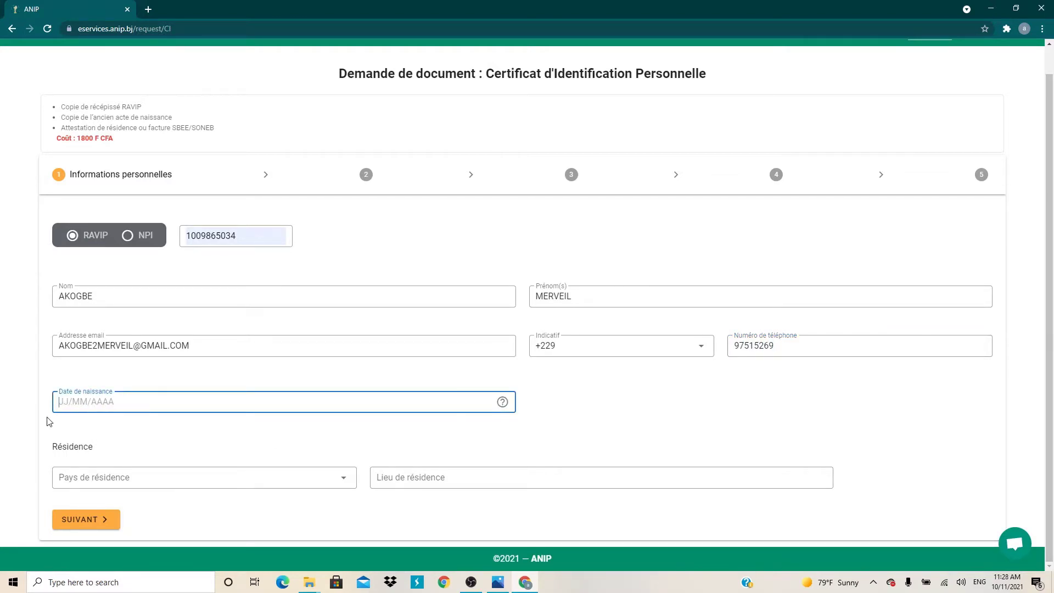
Finish the date of birth, choose Bénin as residence country, and open the LIEU DE RÉSIDENCE zone picker.
click(345, 480)
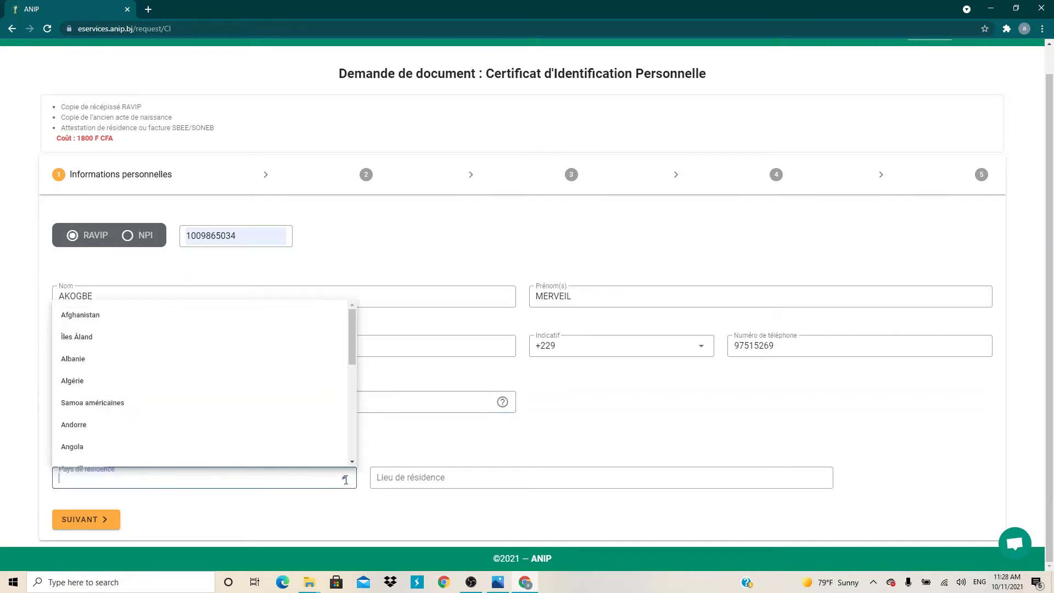
scroll(237, 407, down, 5)
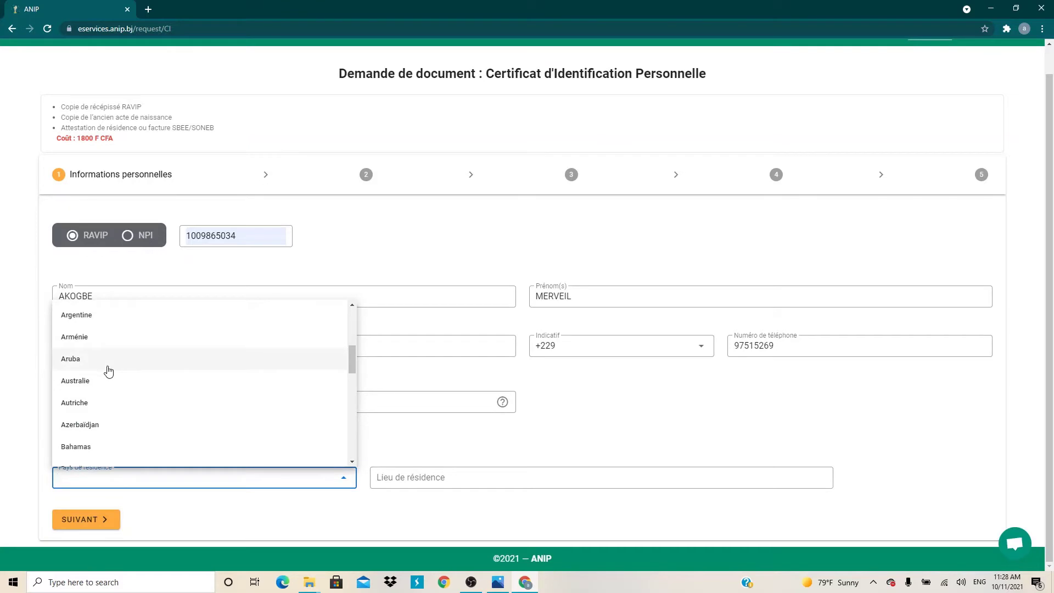
scroll(108, 372, down, 4)
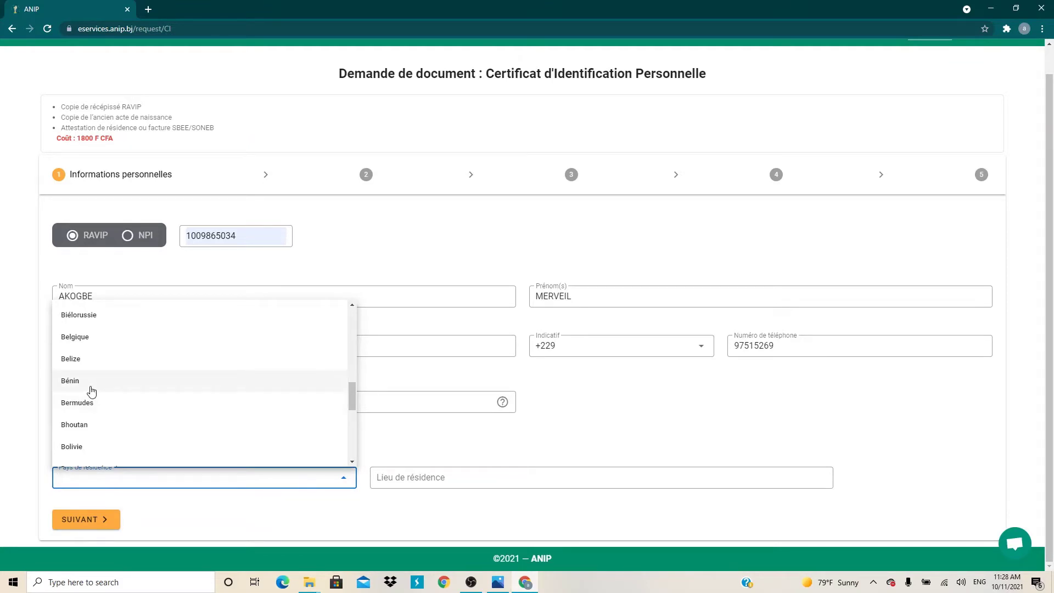
click(94, 384)
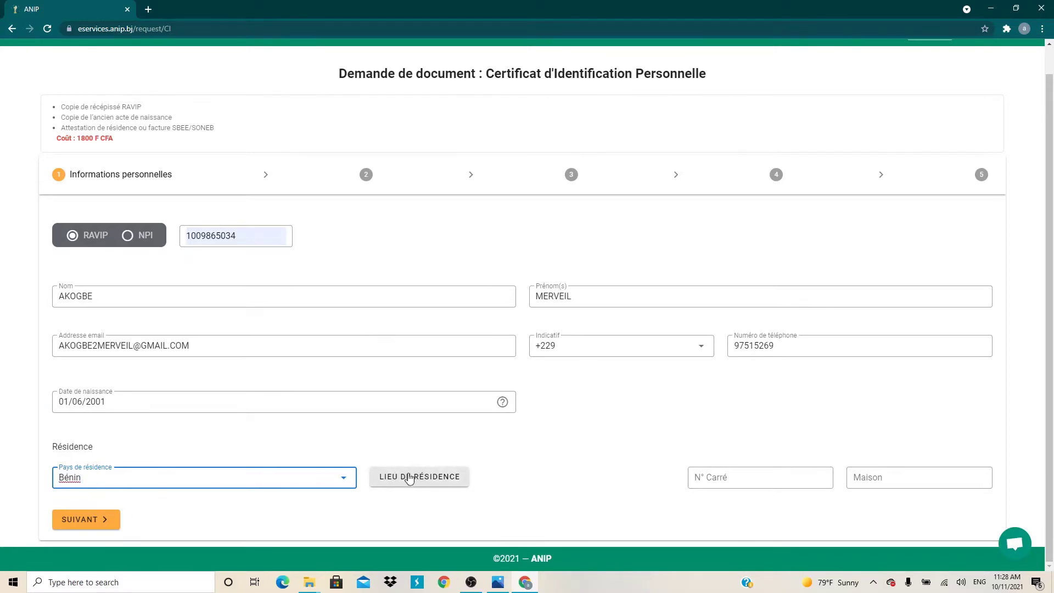
click(445, 484)
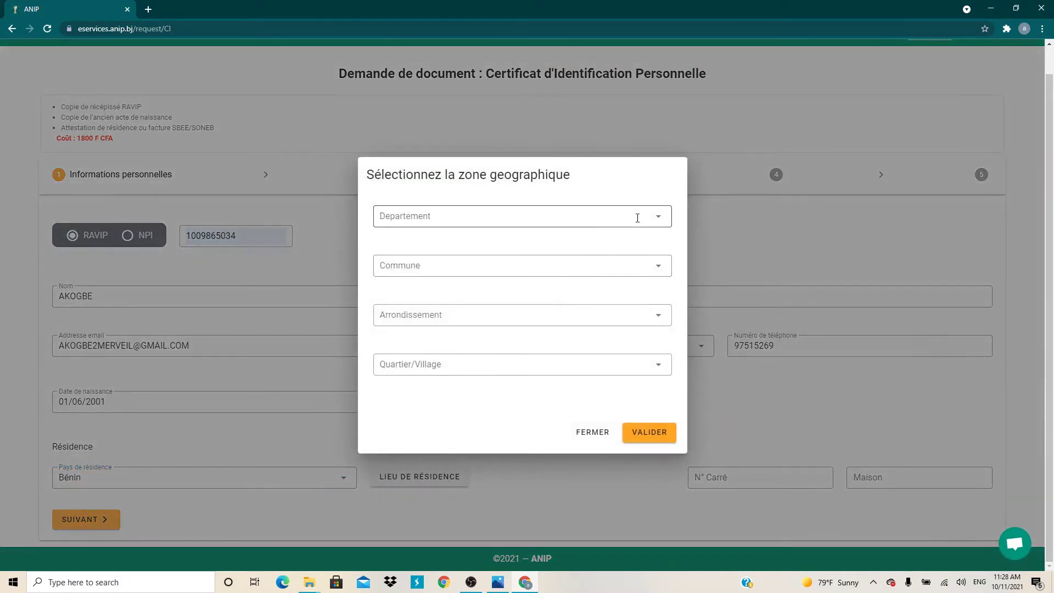
Choose department ZOU and commune ABOMEY in the residence zone dialog.
click(660, 212)
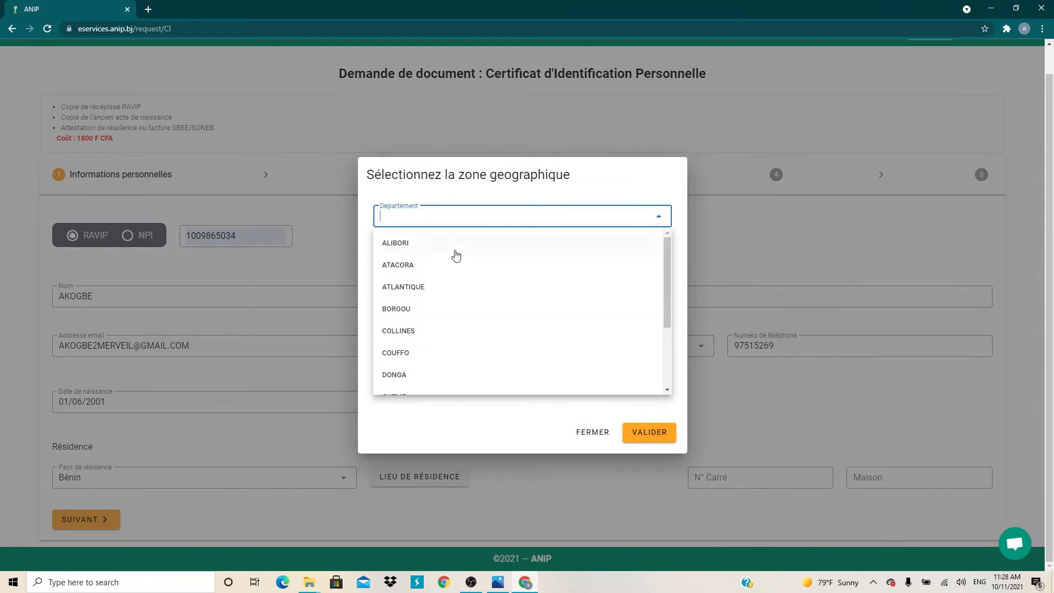
scroll(430, 340, down, 3)
scroll(419, 329, up, 3)
scroll(423, 324, down, 3)
scroll(423, 307, up, 3)
scroll(422, 346, down, 3)
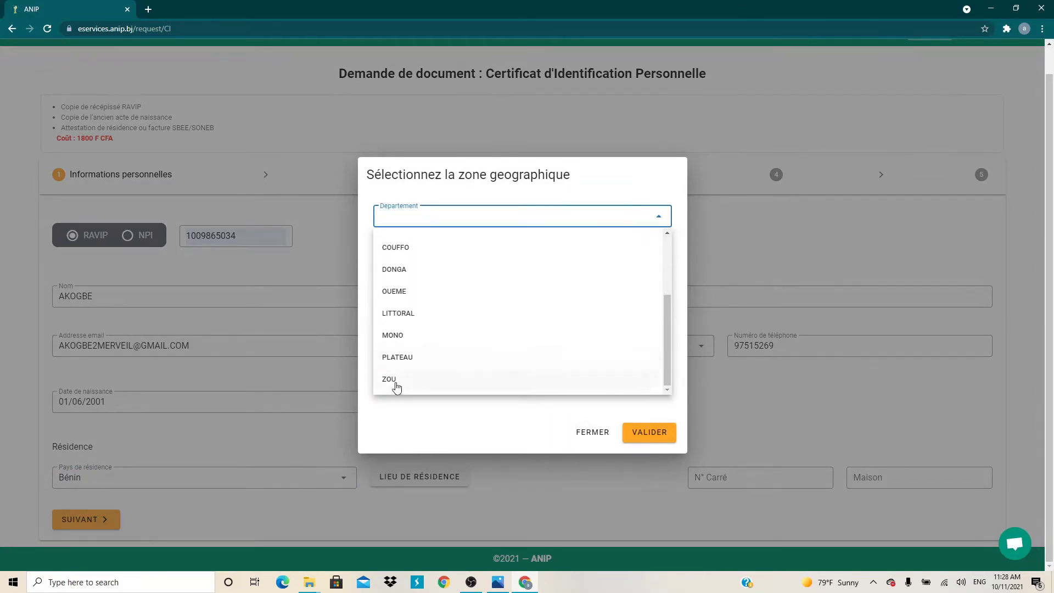
click(414, 380)
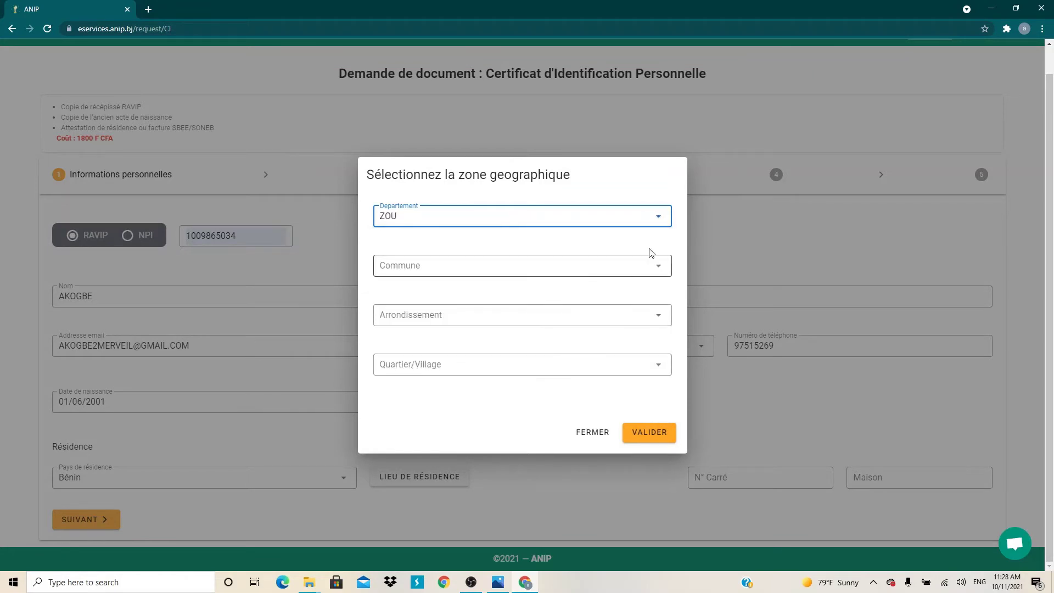
click(658, 269)
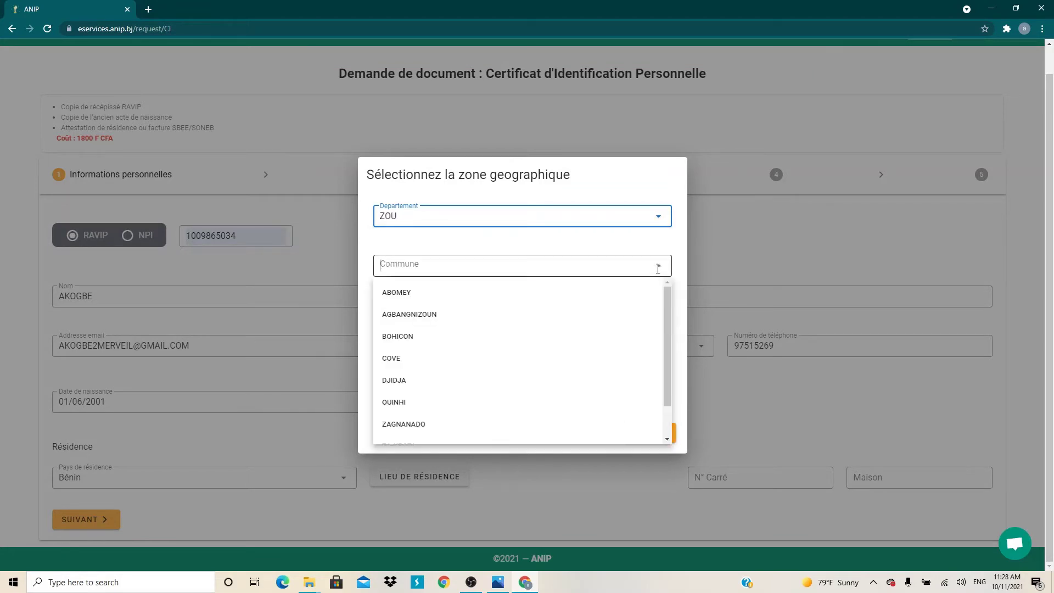
click(574, 293)
Pick arrondissement SEHOUN and quartier HOUAO, then validate the zone.
click(658, 314)
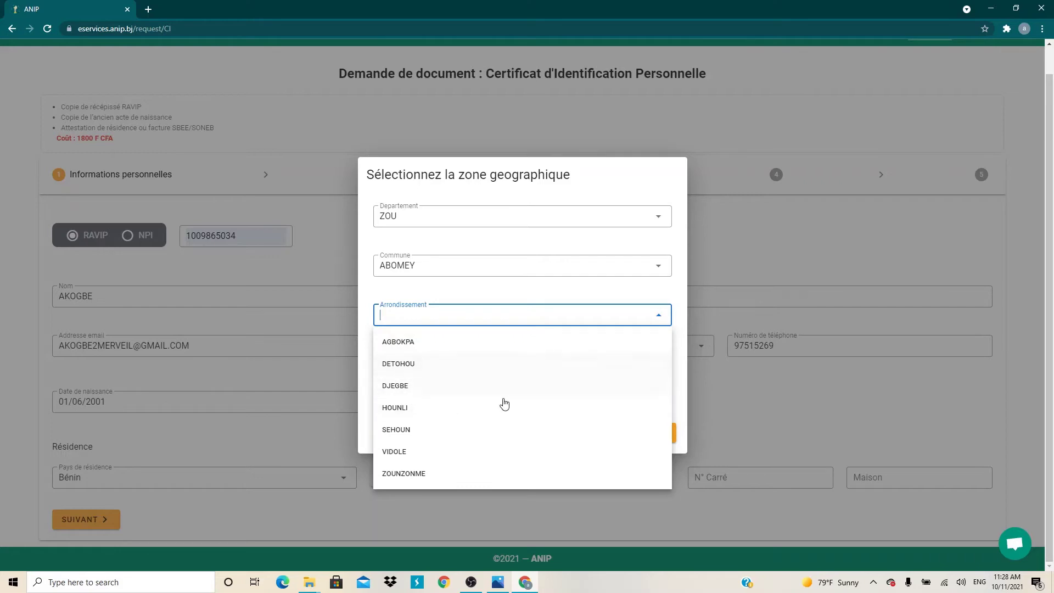
click(427, 437)
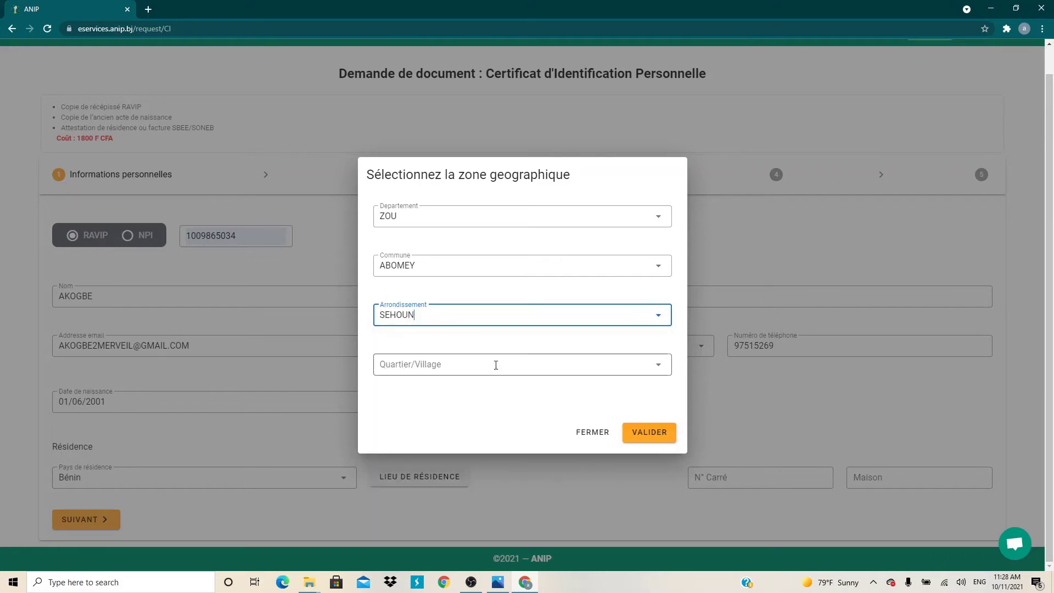
click(531, 358)
click(659, 364)
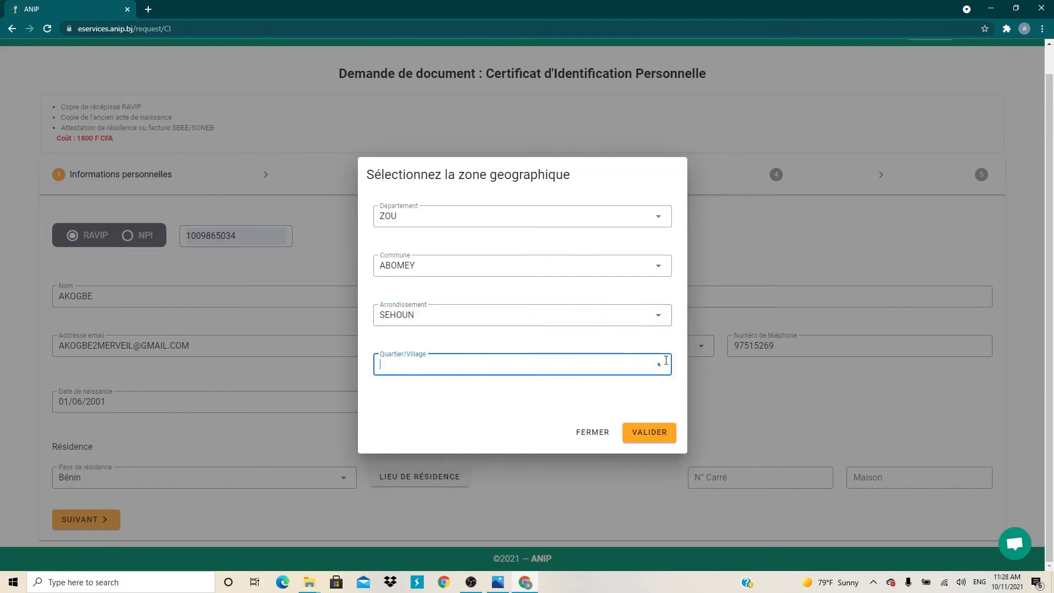
click(665, 361)
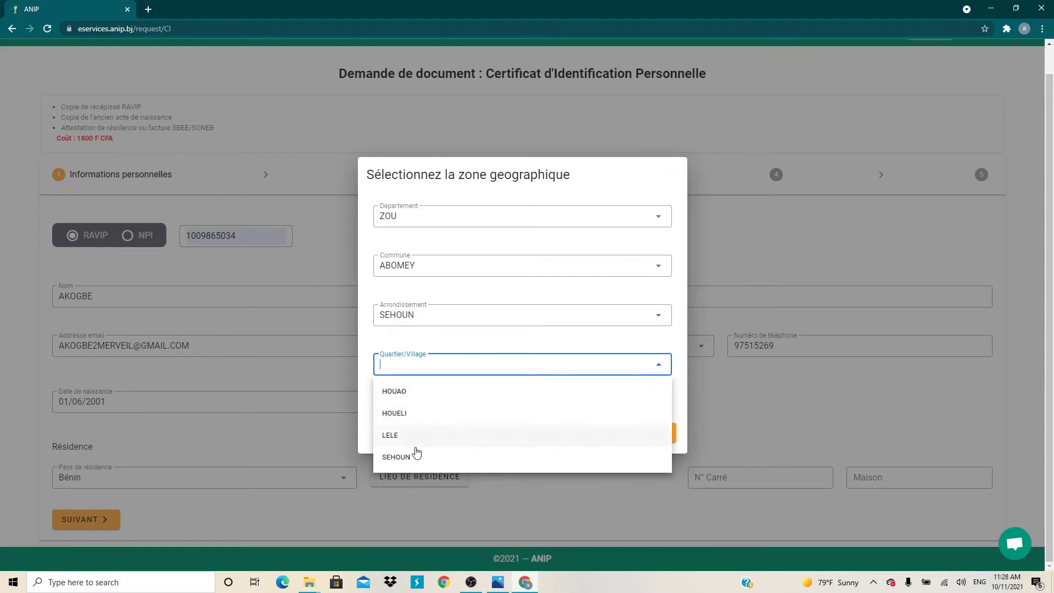
click(411, 391)
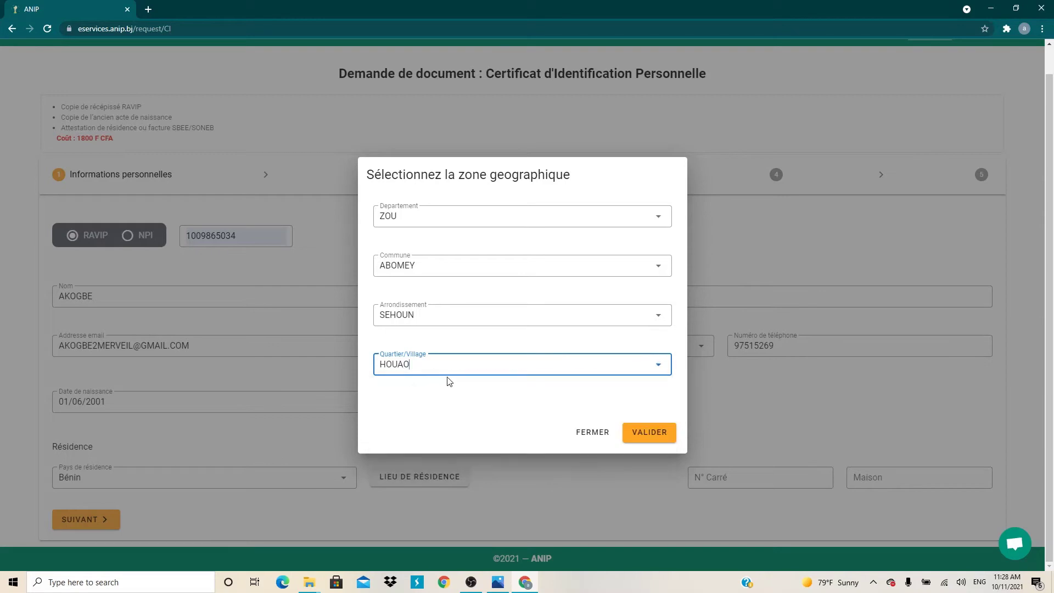
click(641, 433)
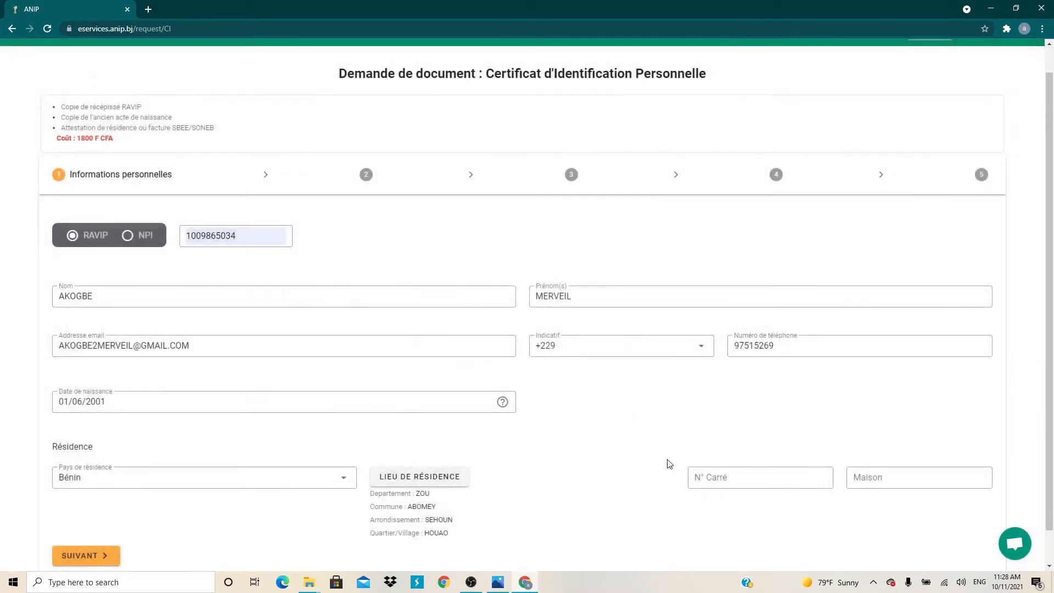
scroll(494, 455, down, 1)
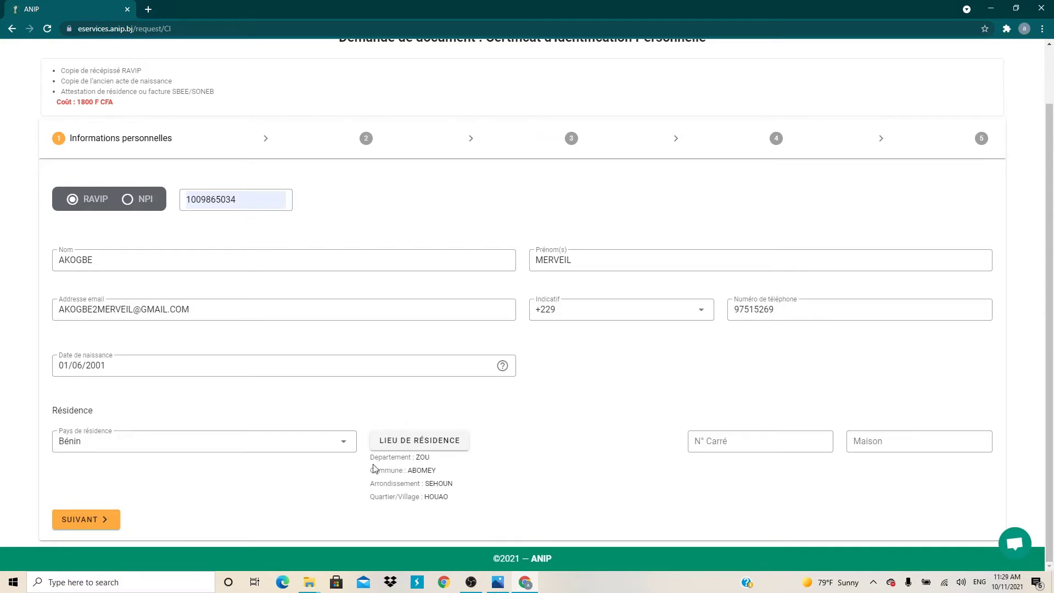
drag(367, 466, 466, 503)
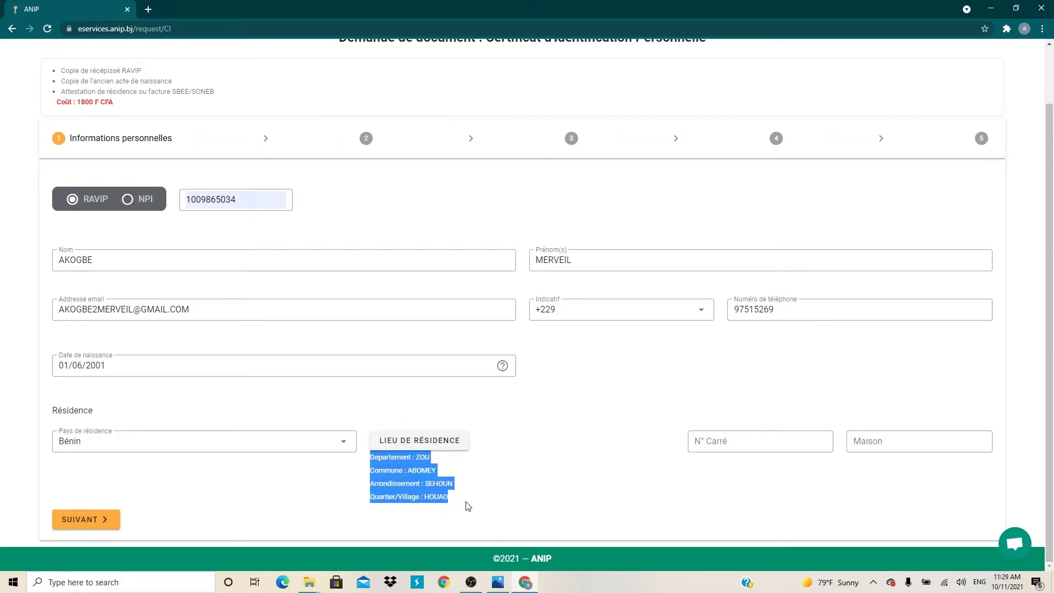
click(468, 490)
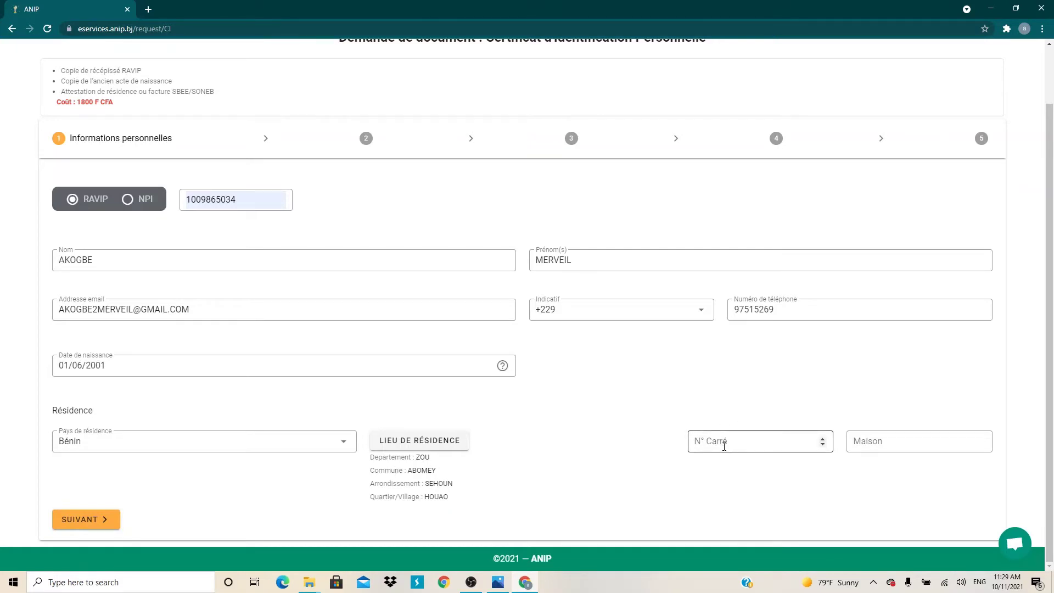
click(723, 440)
click(618, 401)
click(722, 434)
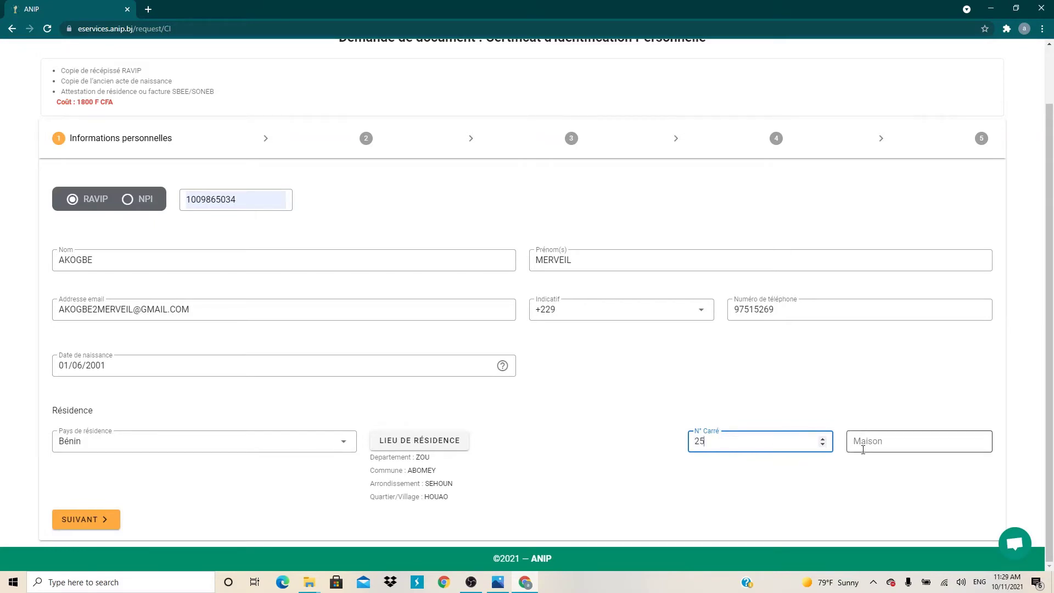
click(863, 447)
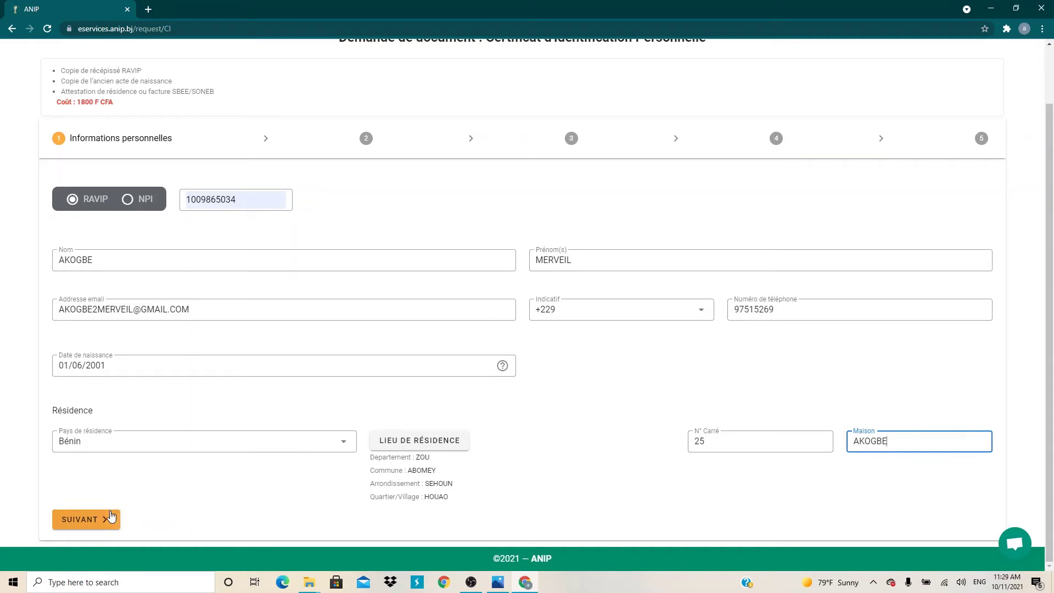
click(107, 519)
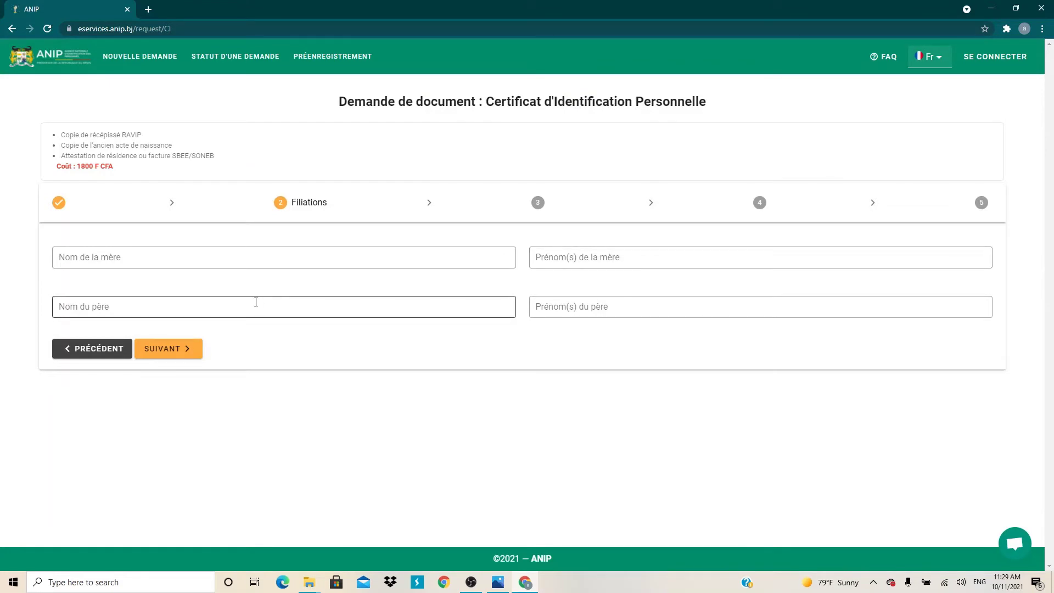
Enter the mother's and father's surnames and first names, then advance to Livraison.
click(84, 258)
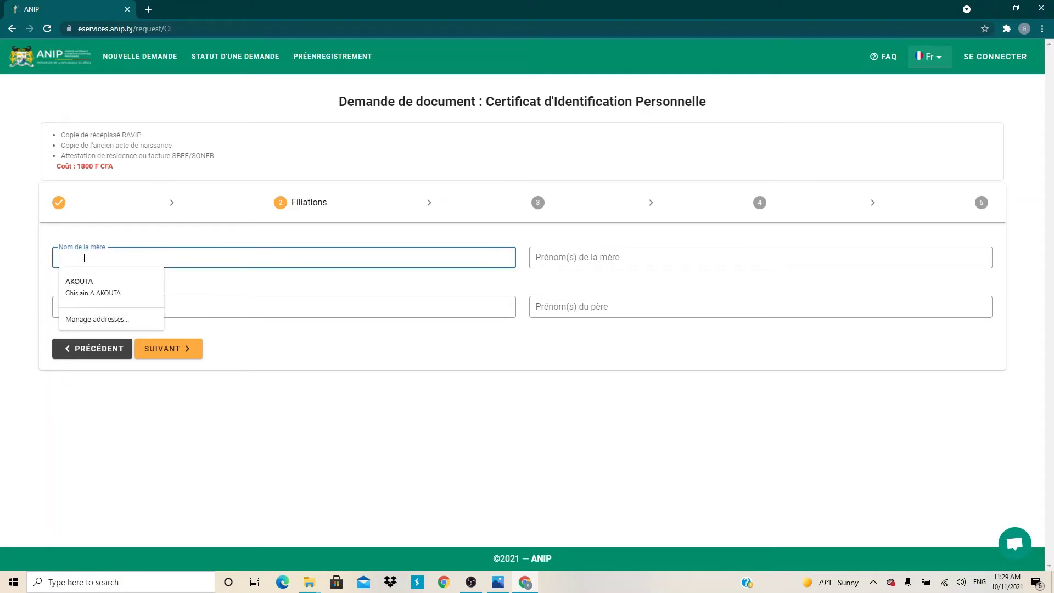
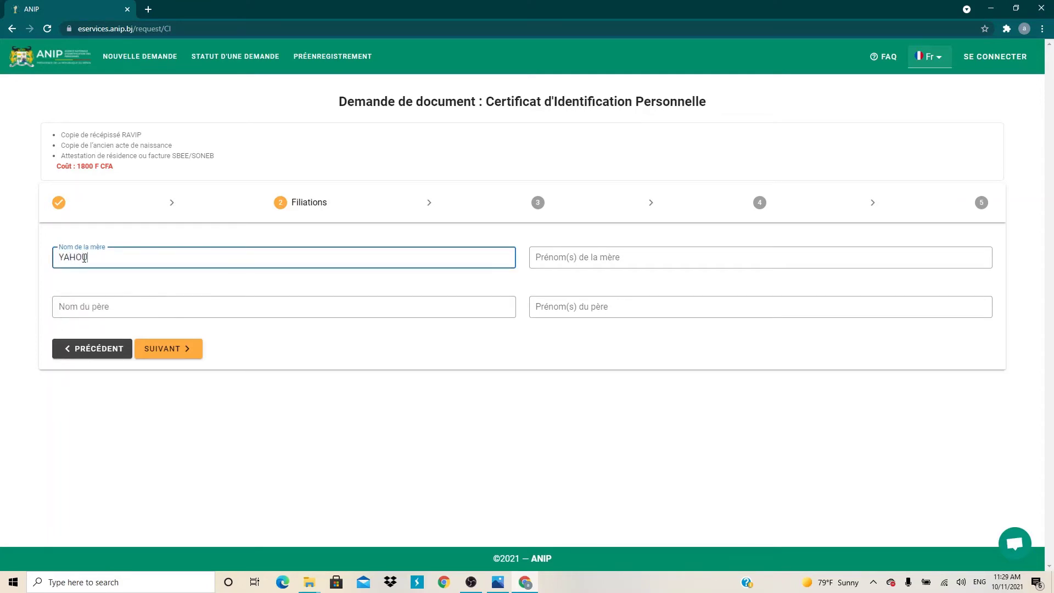
click(583, 259)
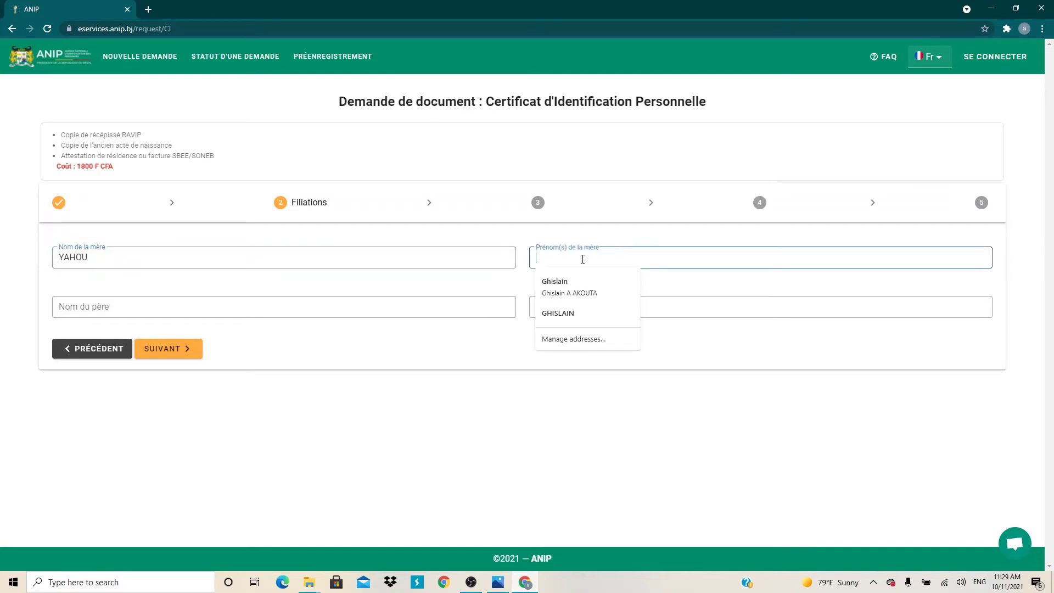
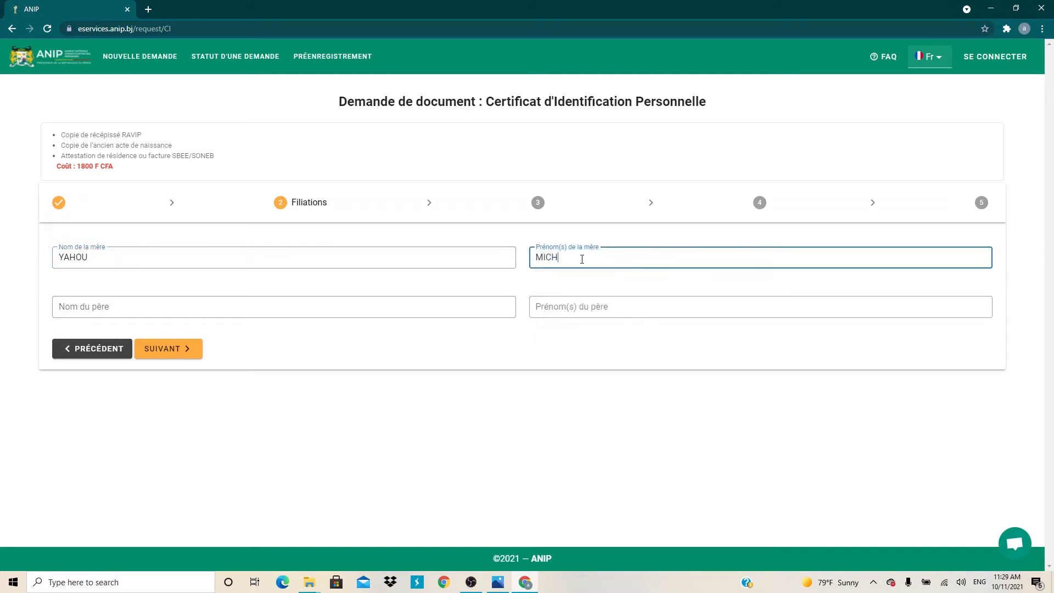
click(144, 313)
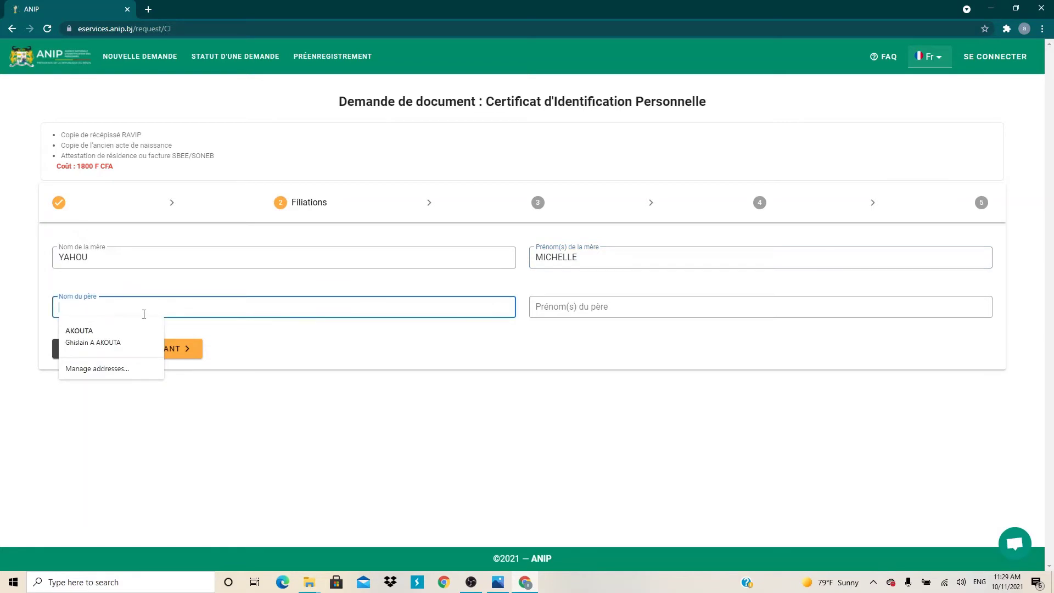
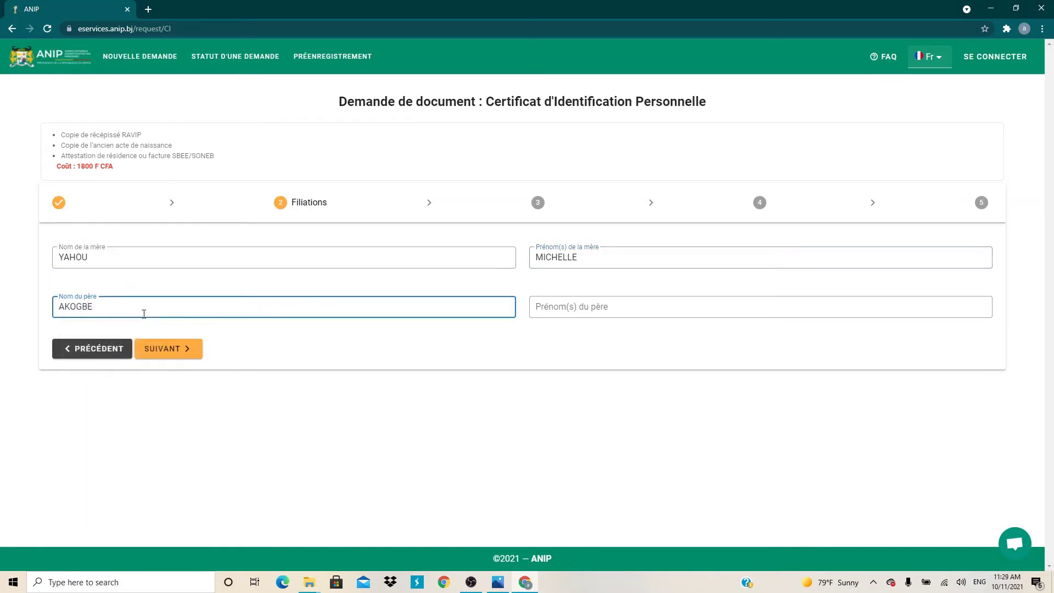
click(556, 300)
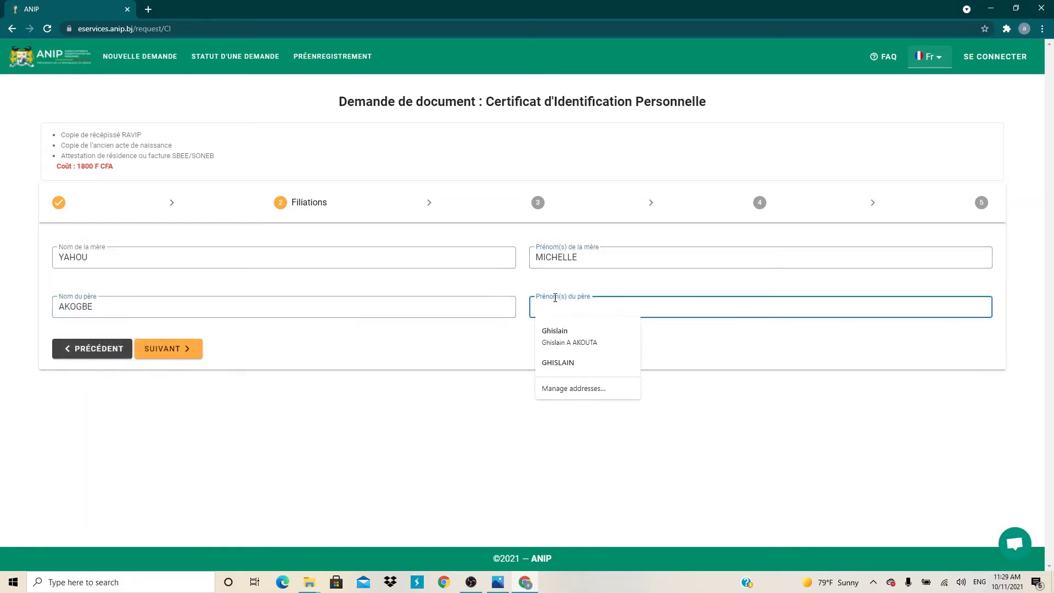
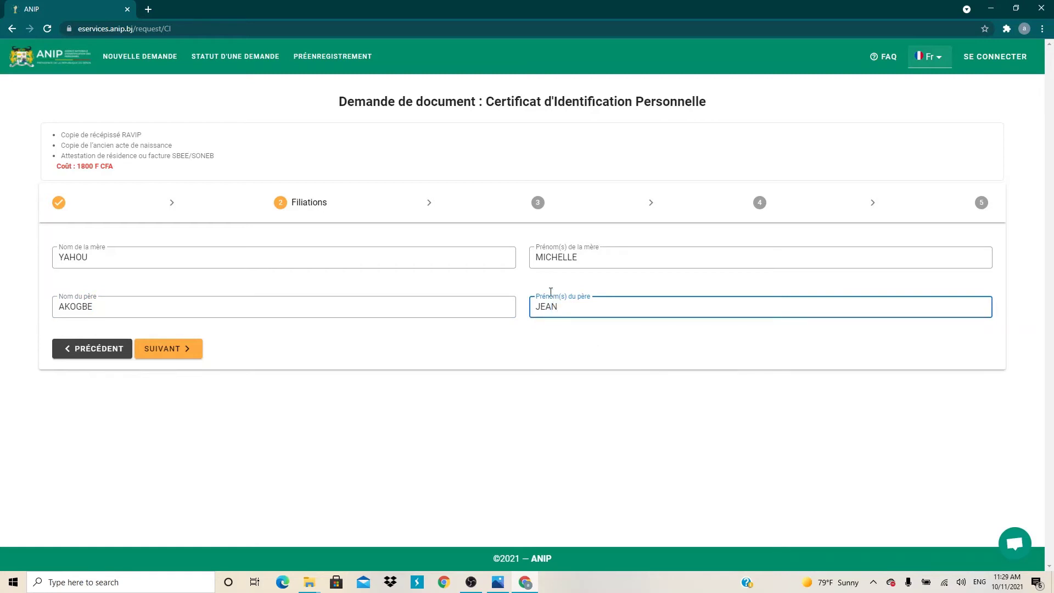
click(447, 344)
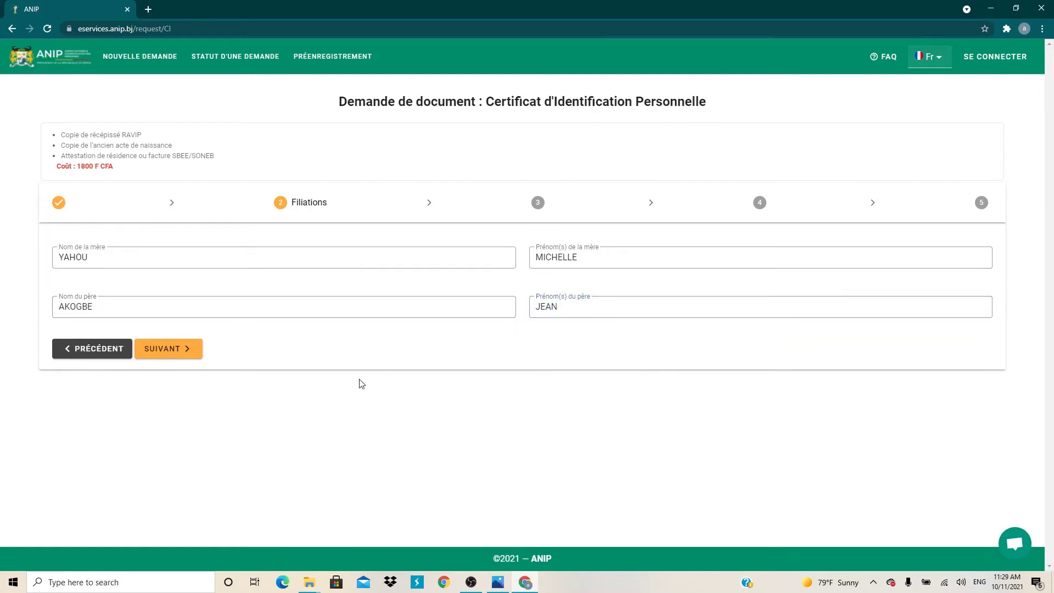
click(181, 347)
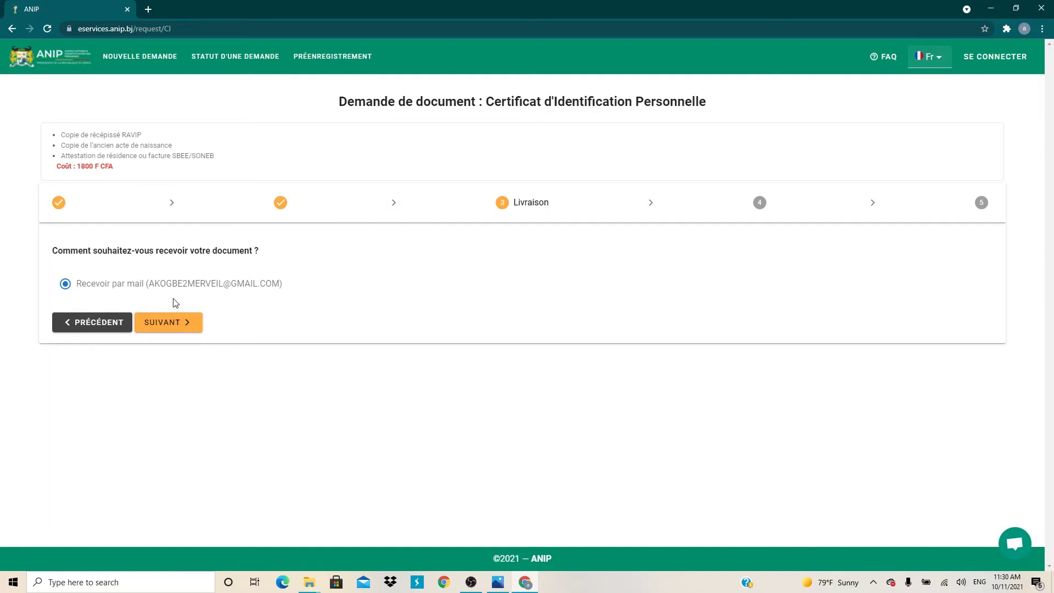
click(177, 324)
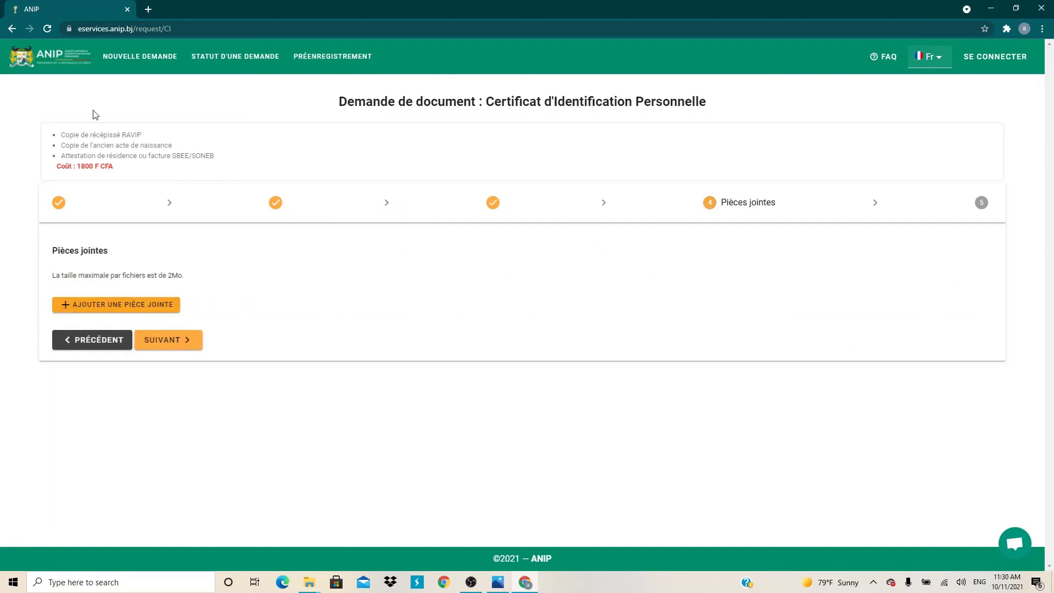
triple_click(61, 138)
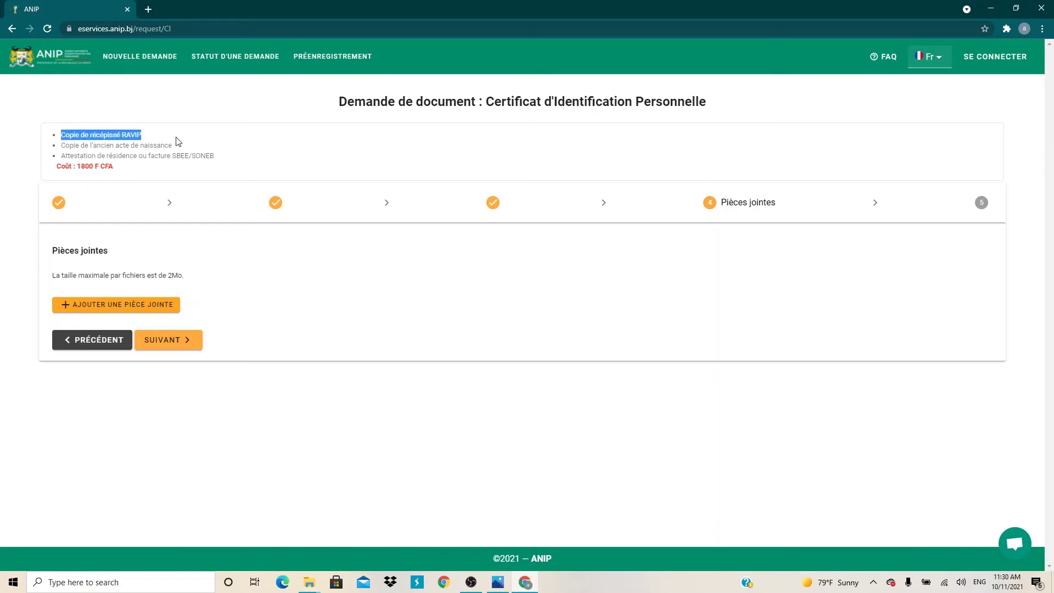
drag(54, 149, 179, 145)
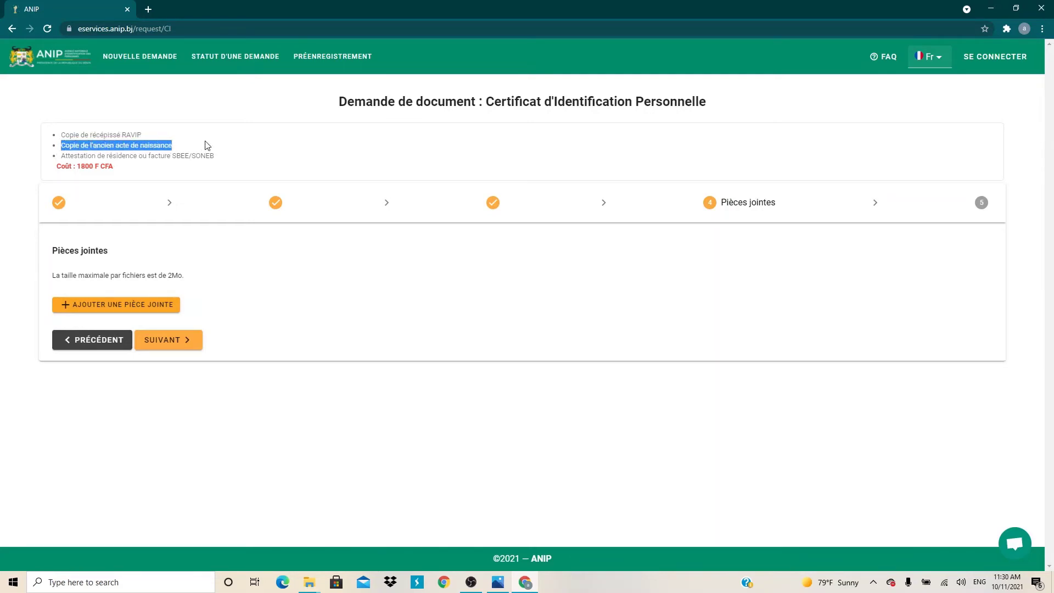
click(63, 156)
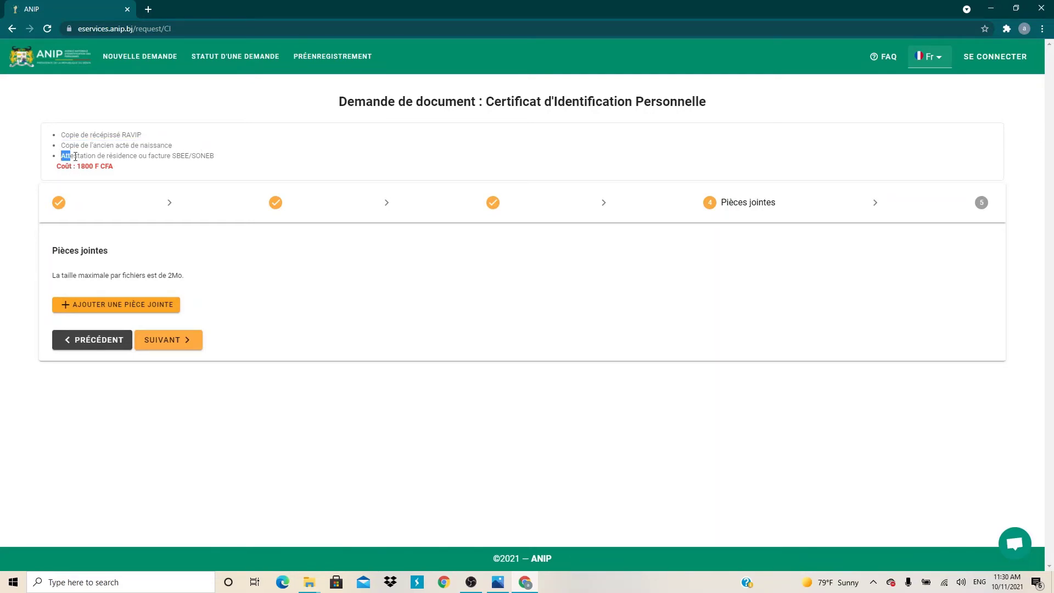
triple_click(219, 158)
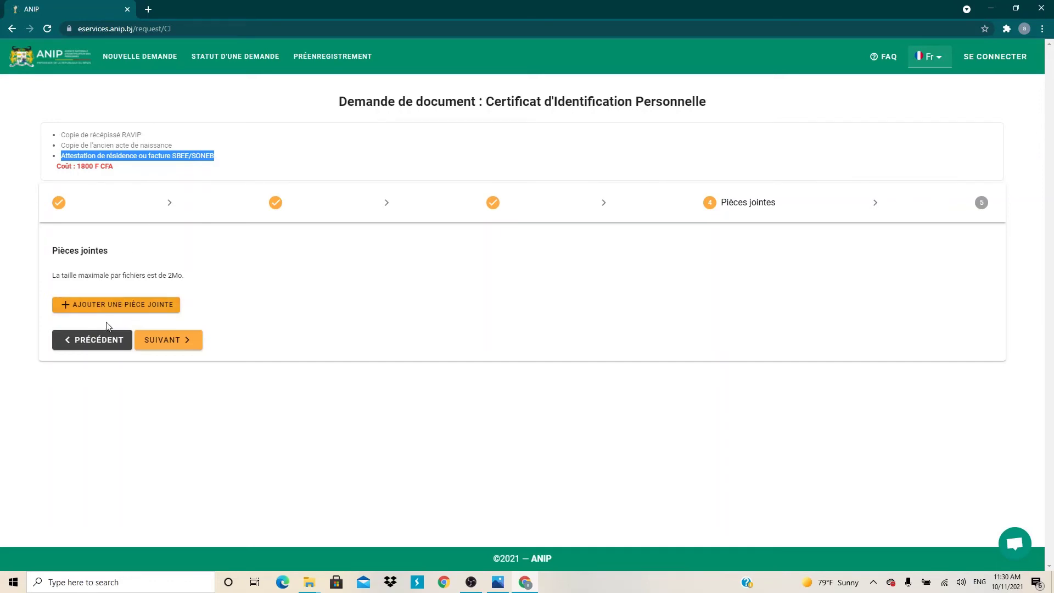
Add a Recipissé RAVIP attachment with its receipt number and file 93546.jpg.
click(136, 307)
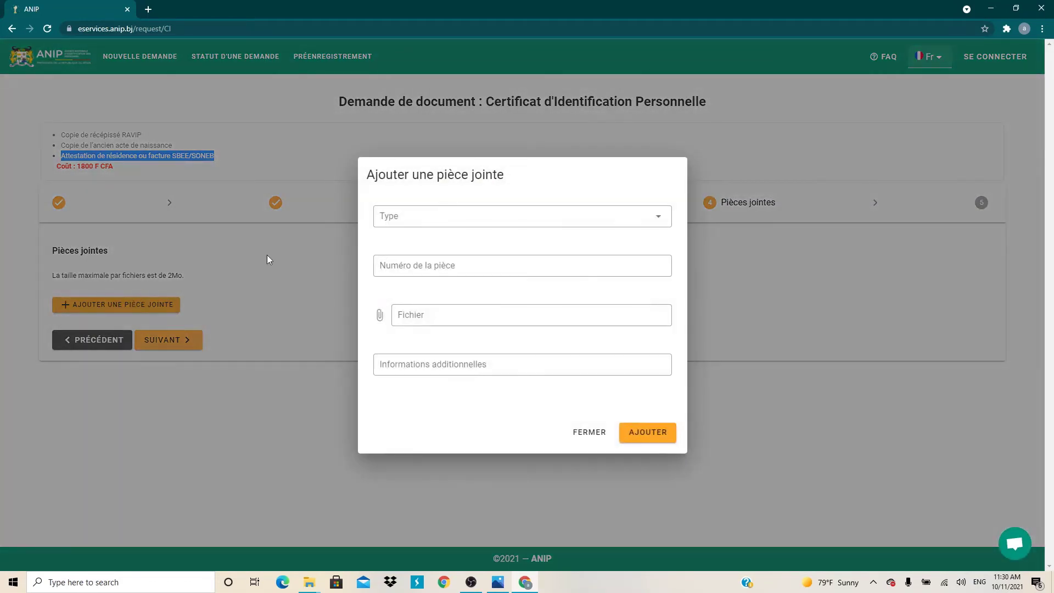
click(483, 219)
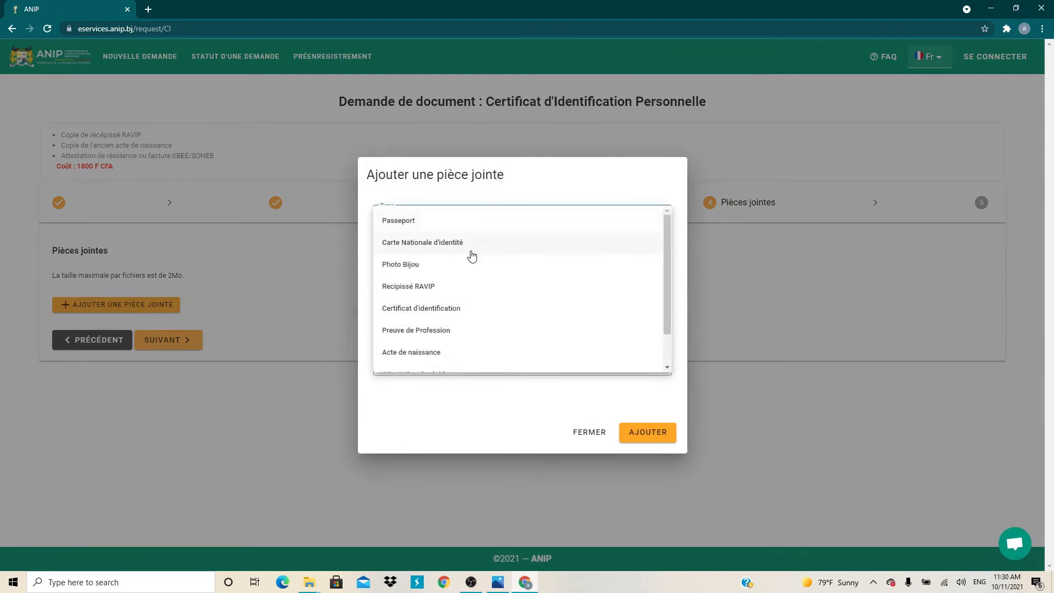
click(449, 288)
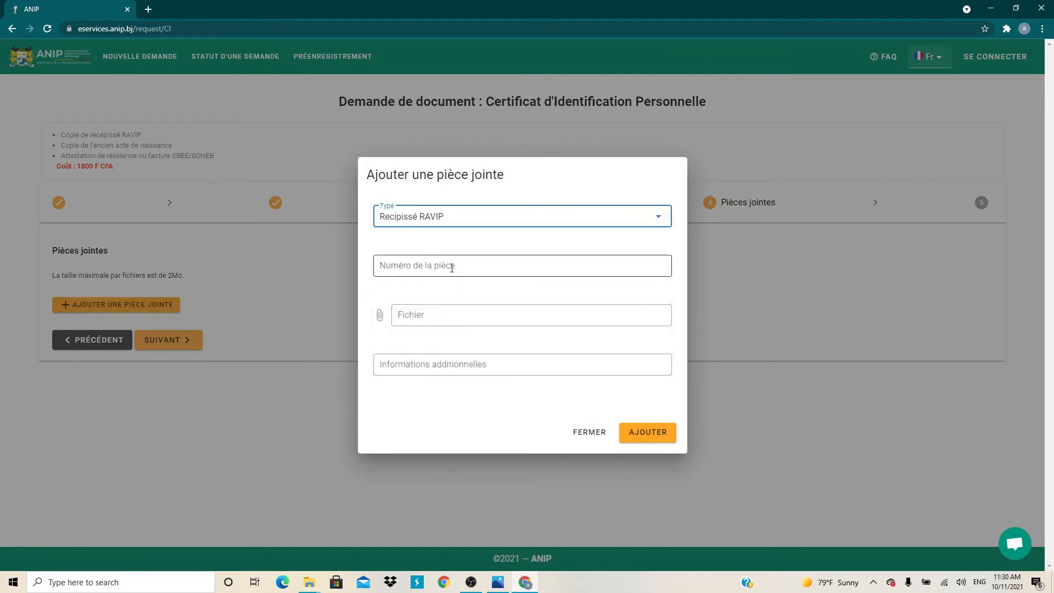
click(450, 265)
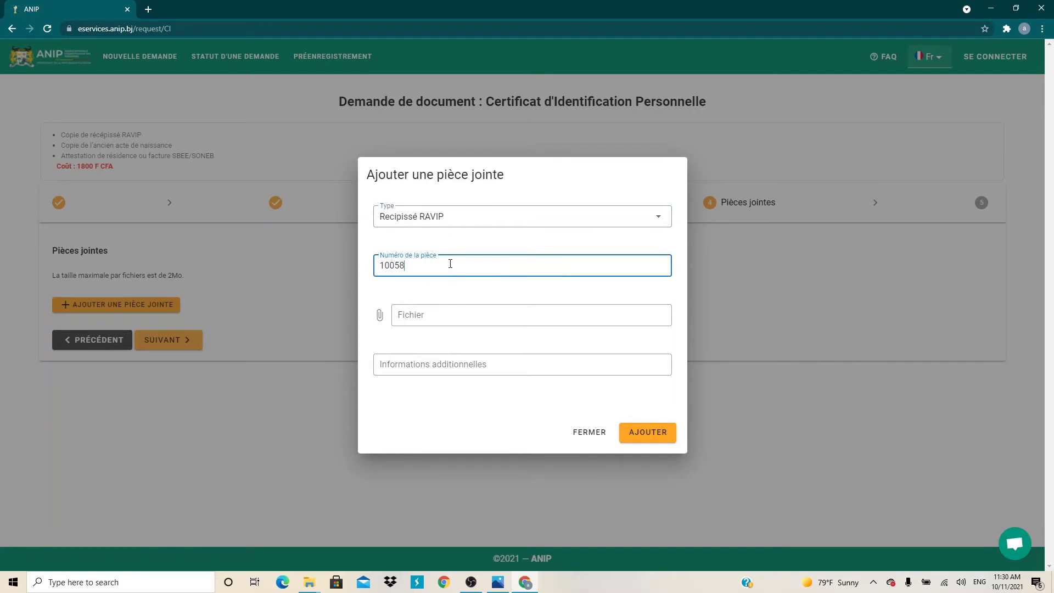
click(419, 325)
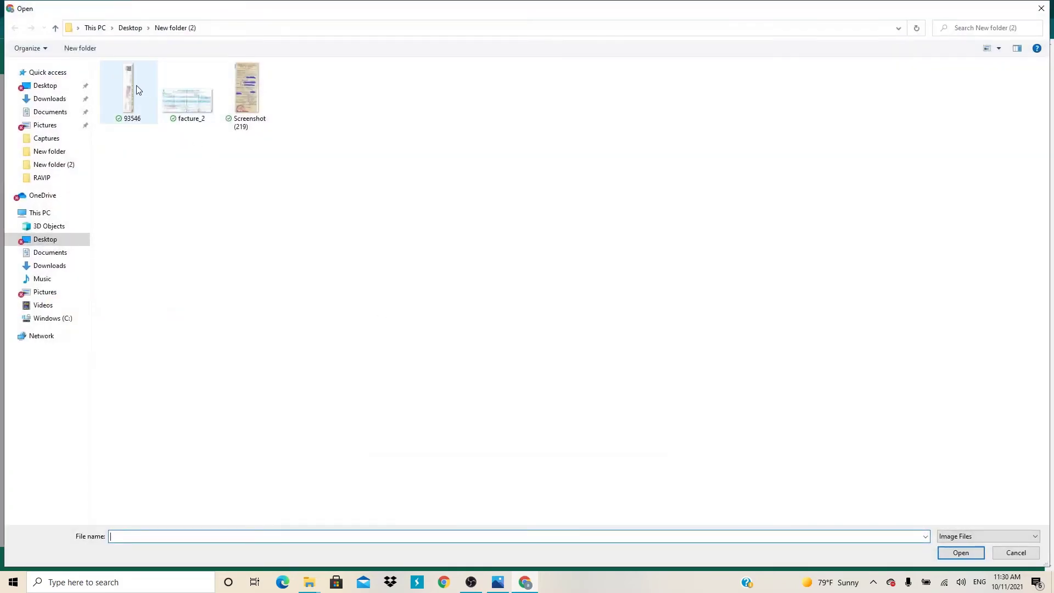
double_click(138, 89)
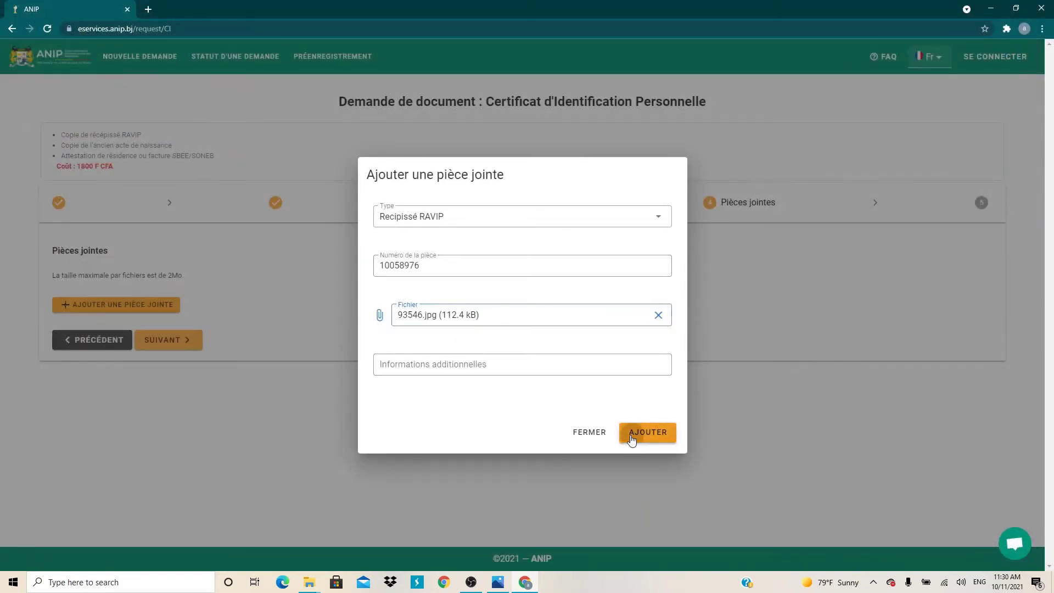
click(631, 435)
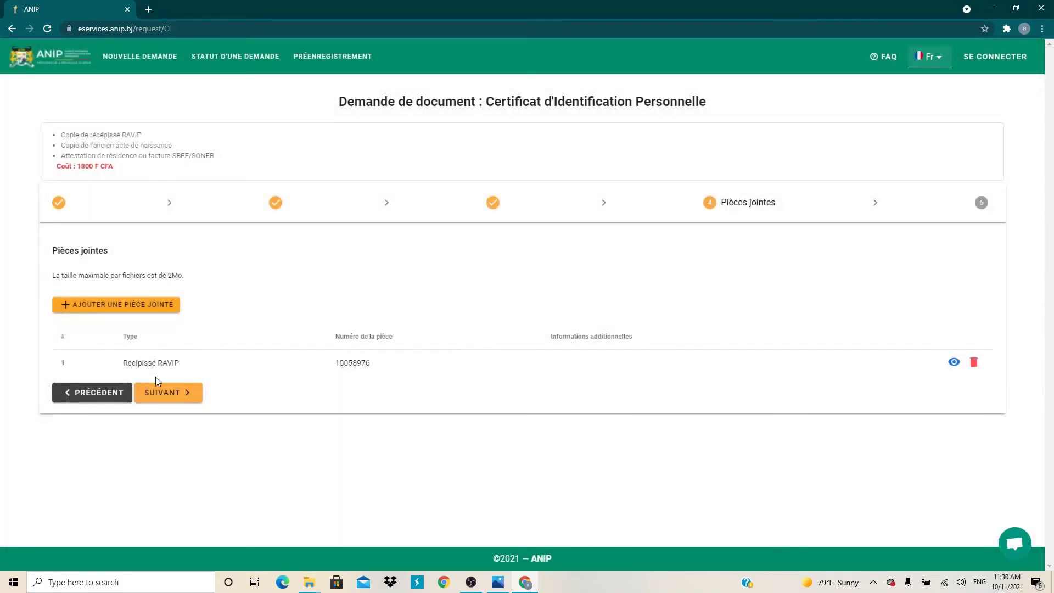
Start a second attachment of type Acte de naissance.
click(145, 308)
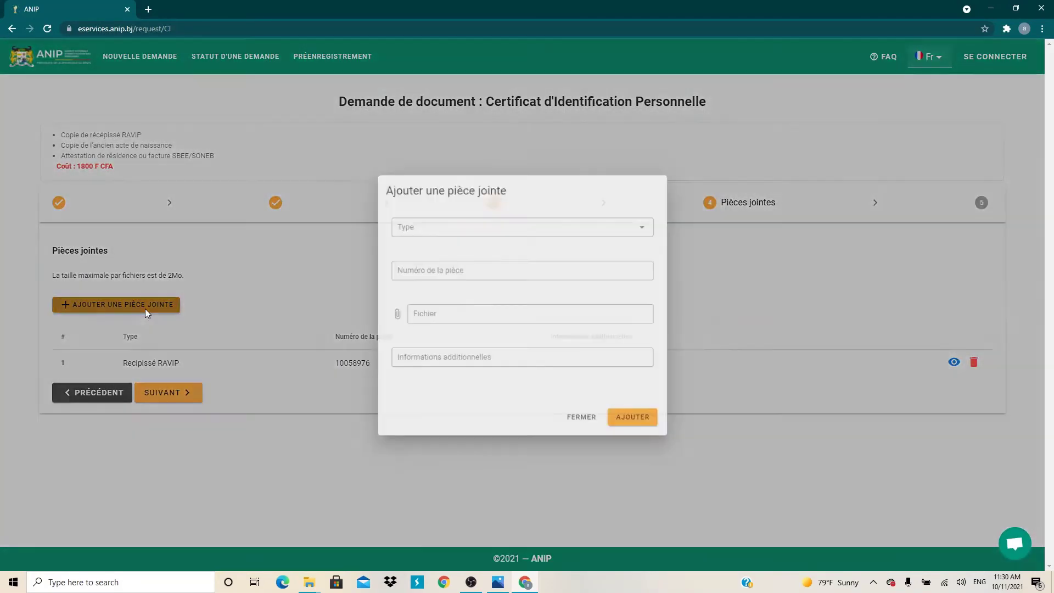
click(496, 216)
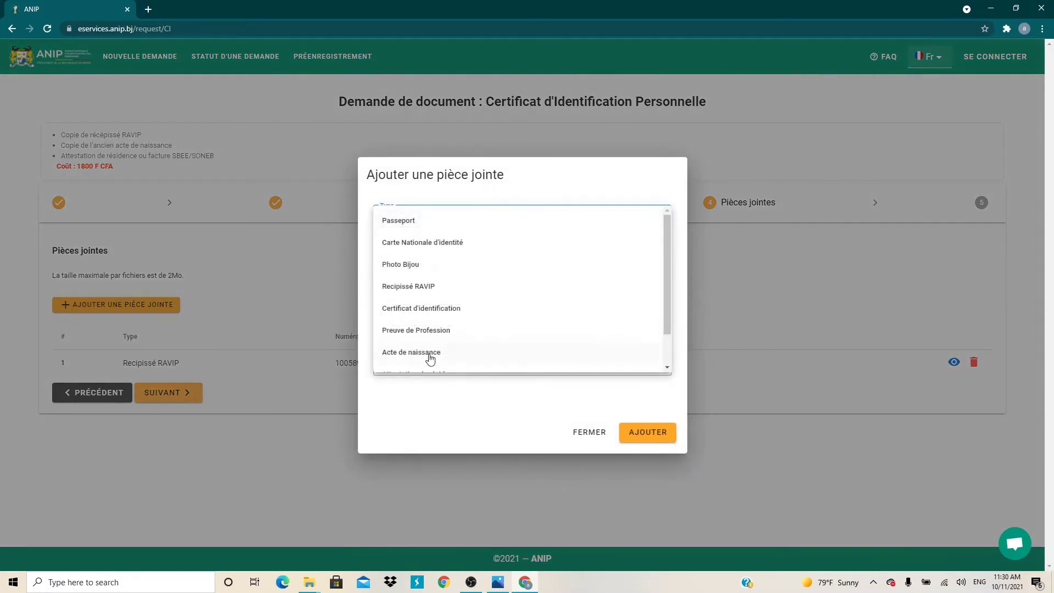
scroll(428, 335, down, 1)
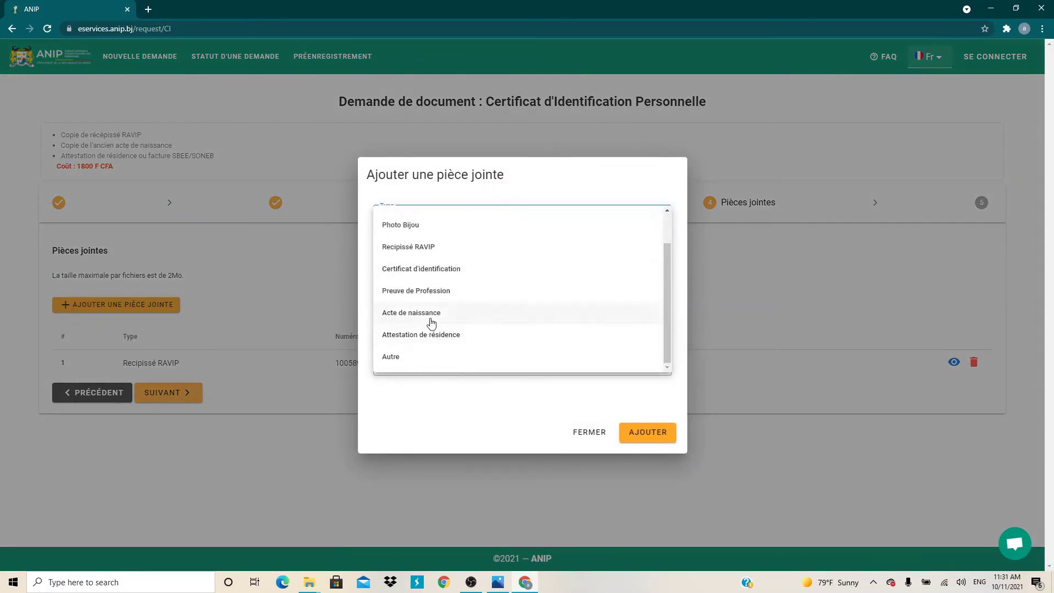
click(431, 323)
click(480, 269)
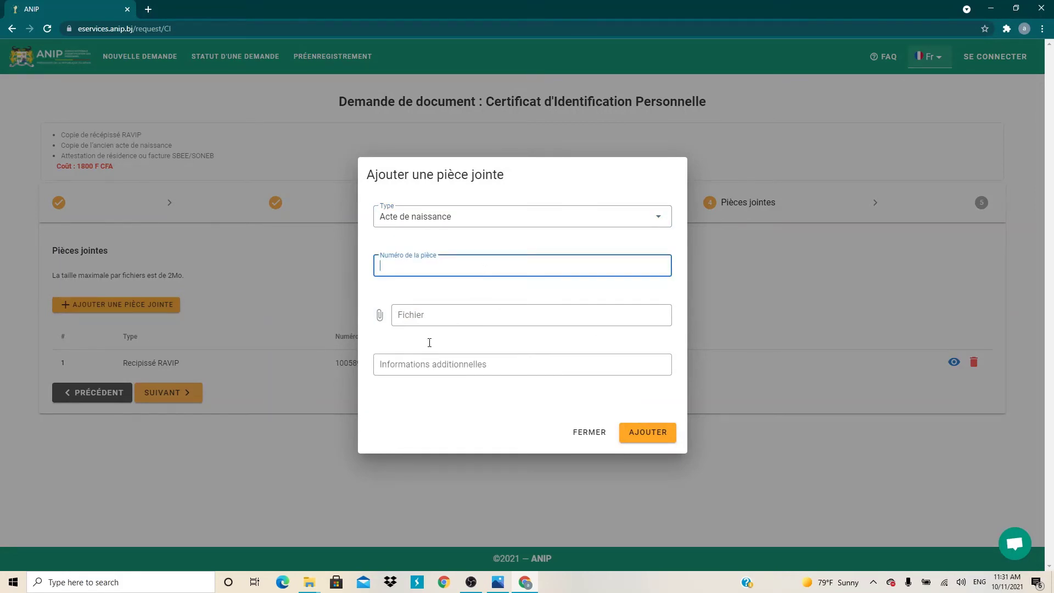
View the Screenshot (219) birth certificate scan in Photos to read its number, then minimise it.
click(309, 581)
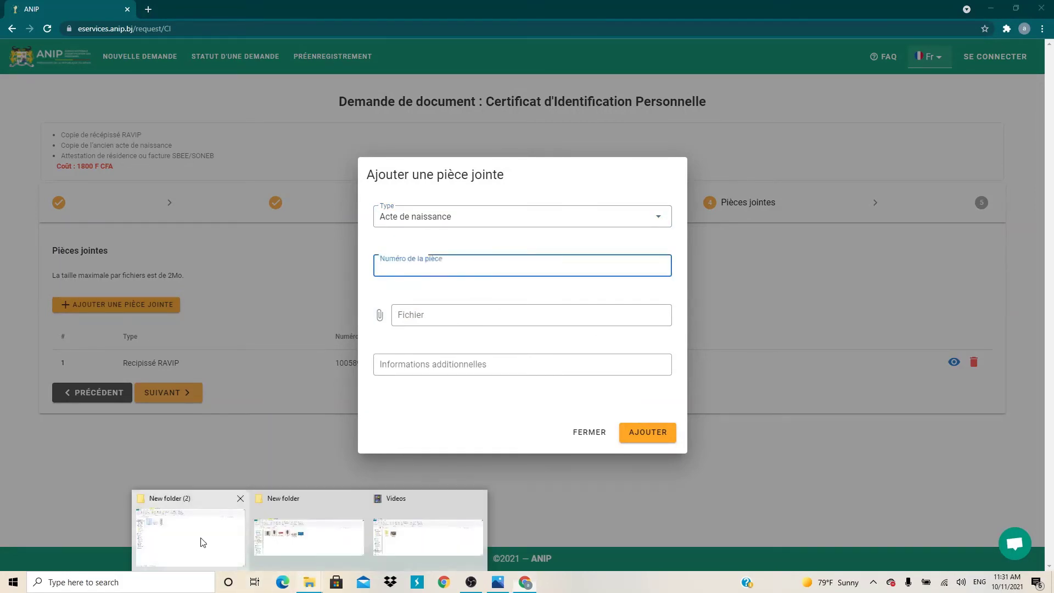
click(202, 543)
double_click(244, 137)
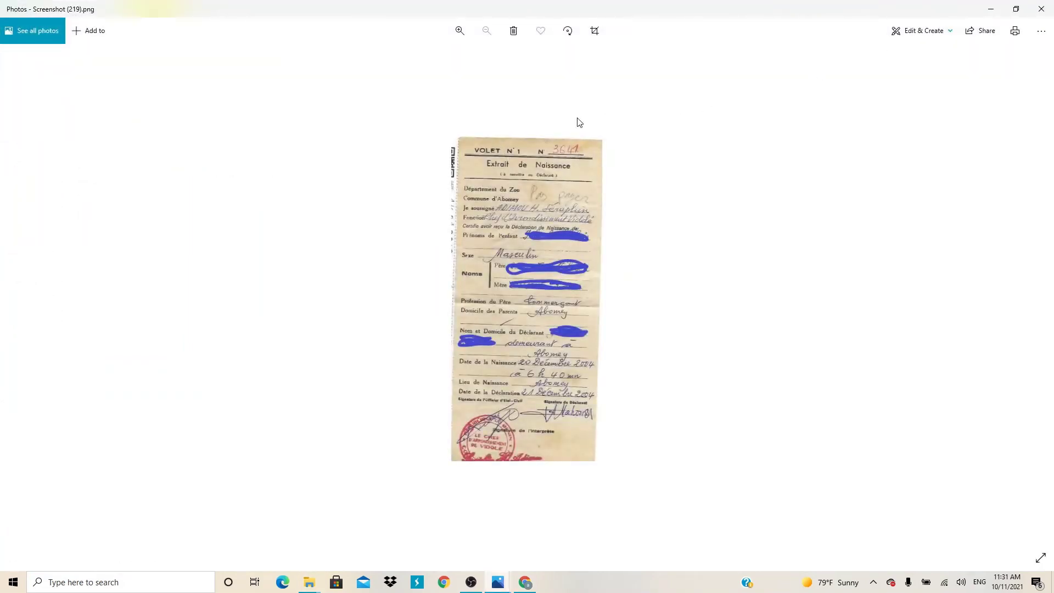
click(991, 10)
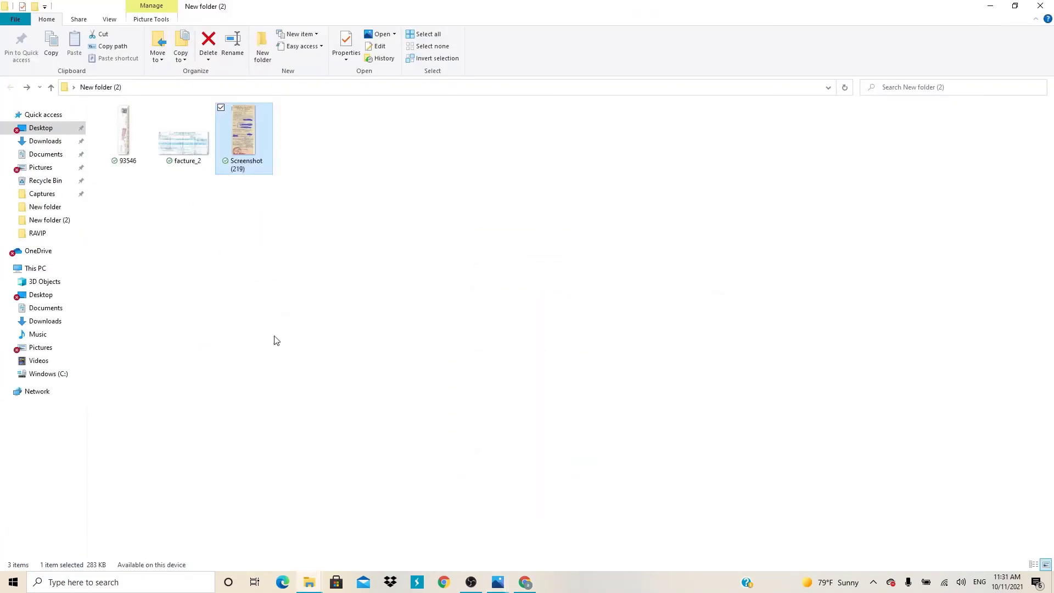
Enter the certificate number and upload Screenshot (219).png as the Acte de naissance attachment.
click(990, 6)
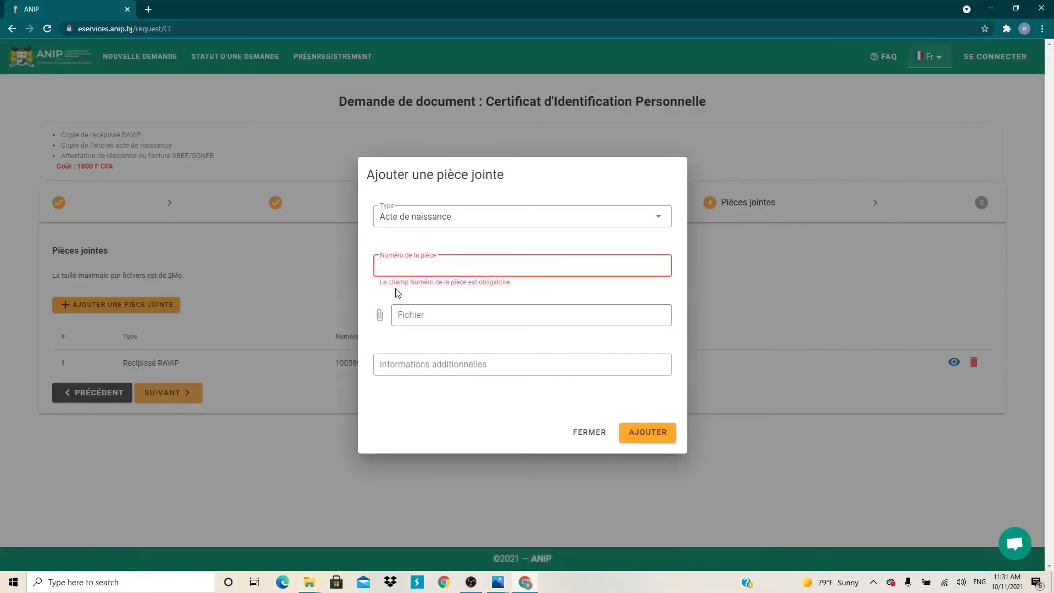
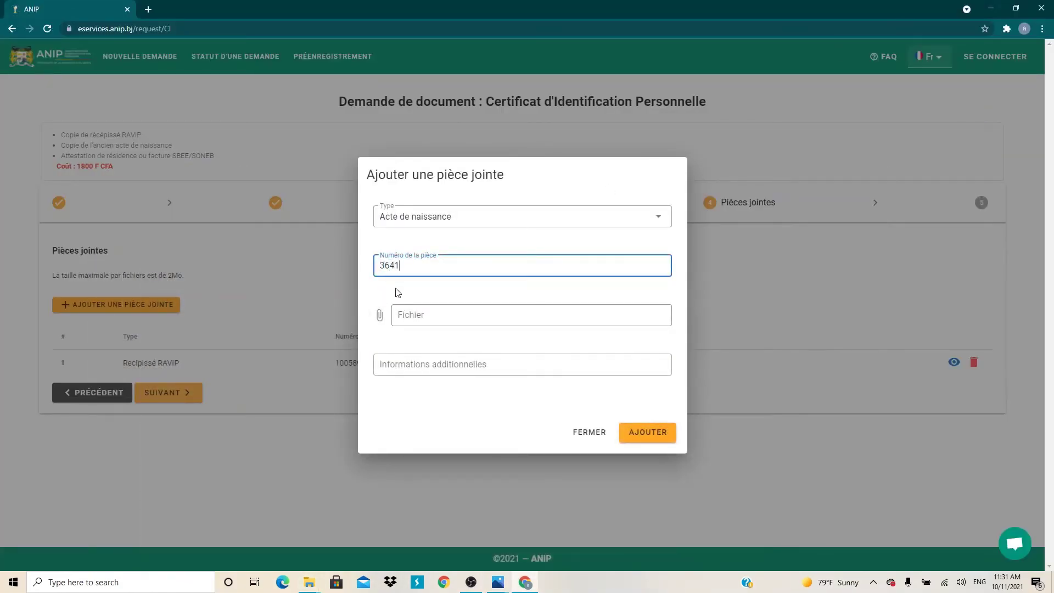
click(408, 315)
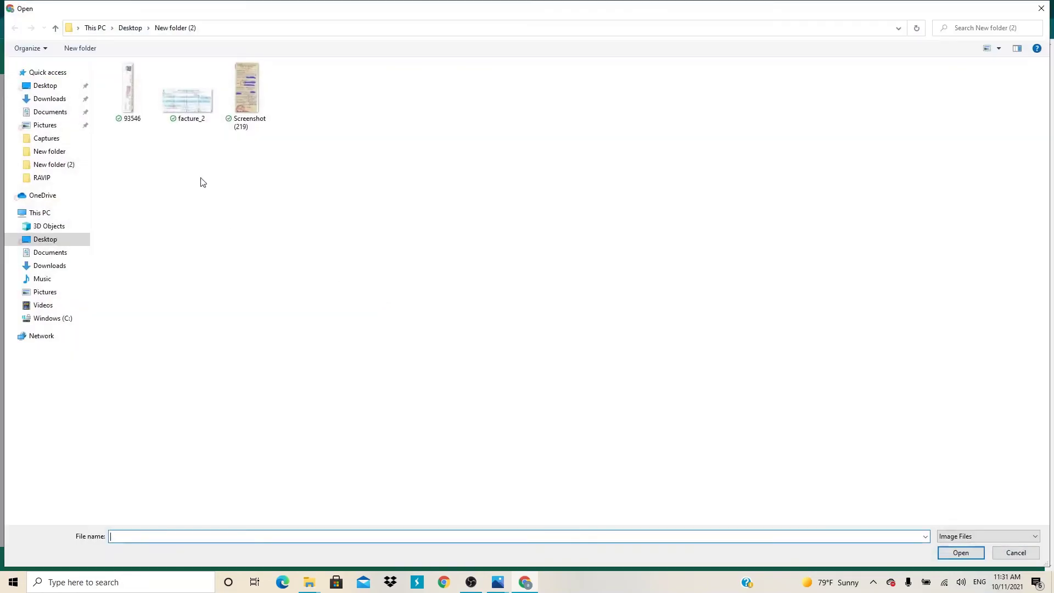
double_click(247, 91)
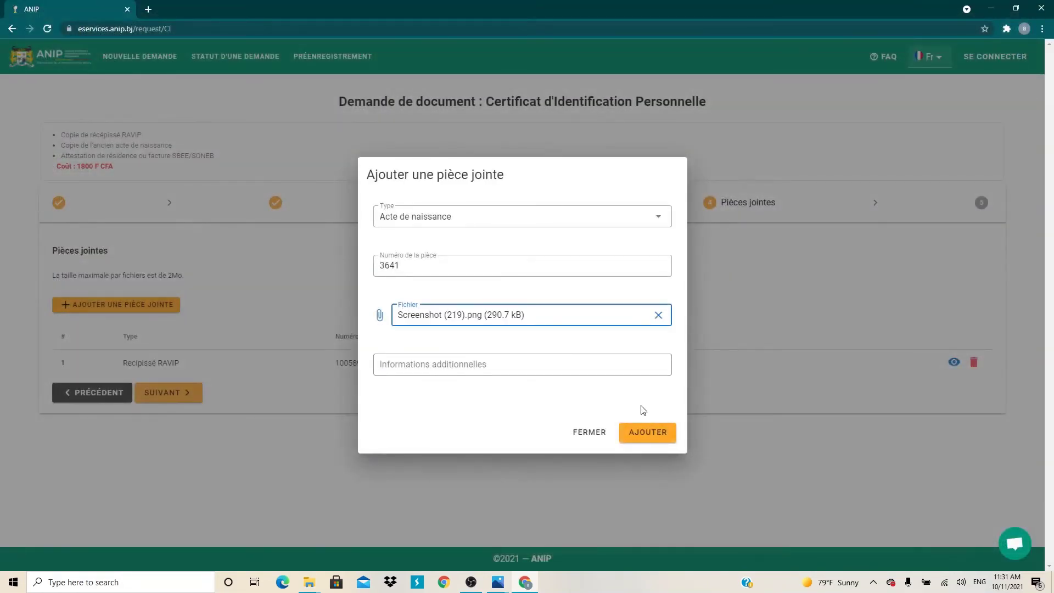
click(659, 434)
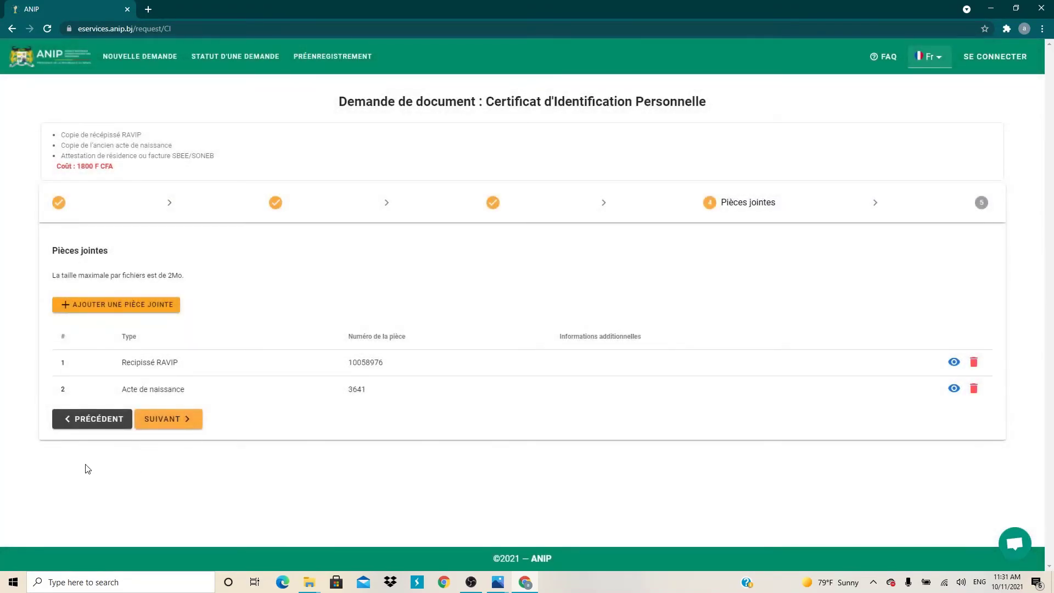
Add an Autre-type attachment labelled FACTURE SONEB with file facture_2.jpg.
click(169, 308)
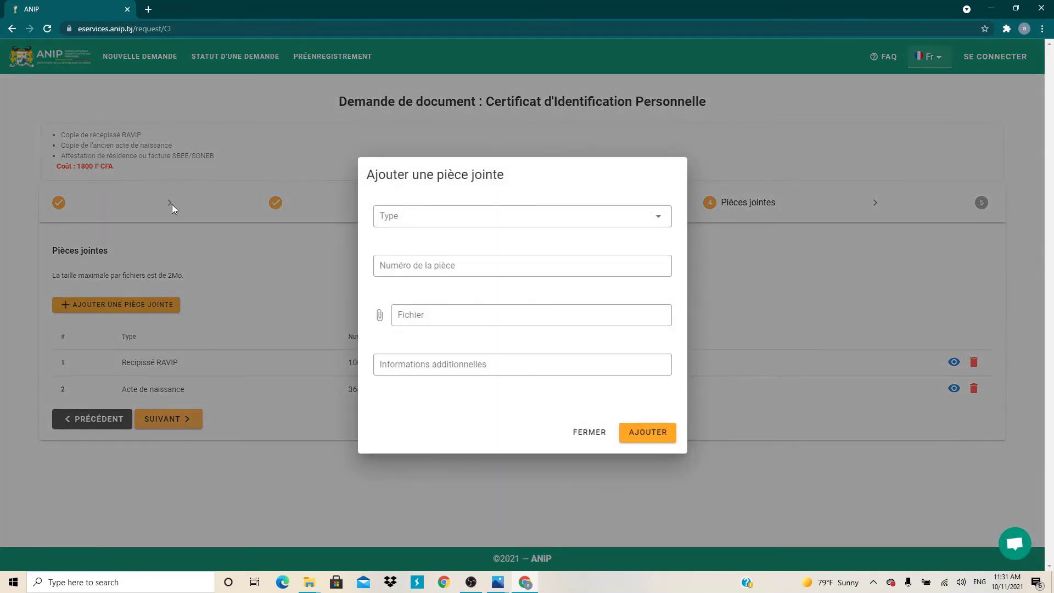
click(656, 215)
scroll(511, 333, down, 2)
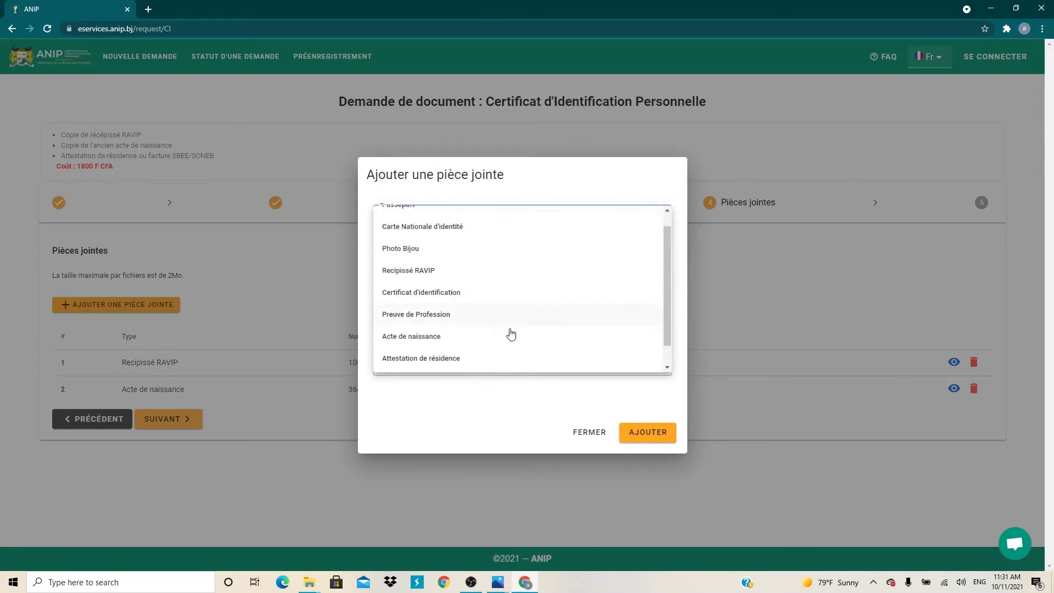
scroll(454, 332, up, 2)
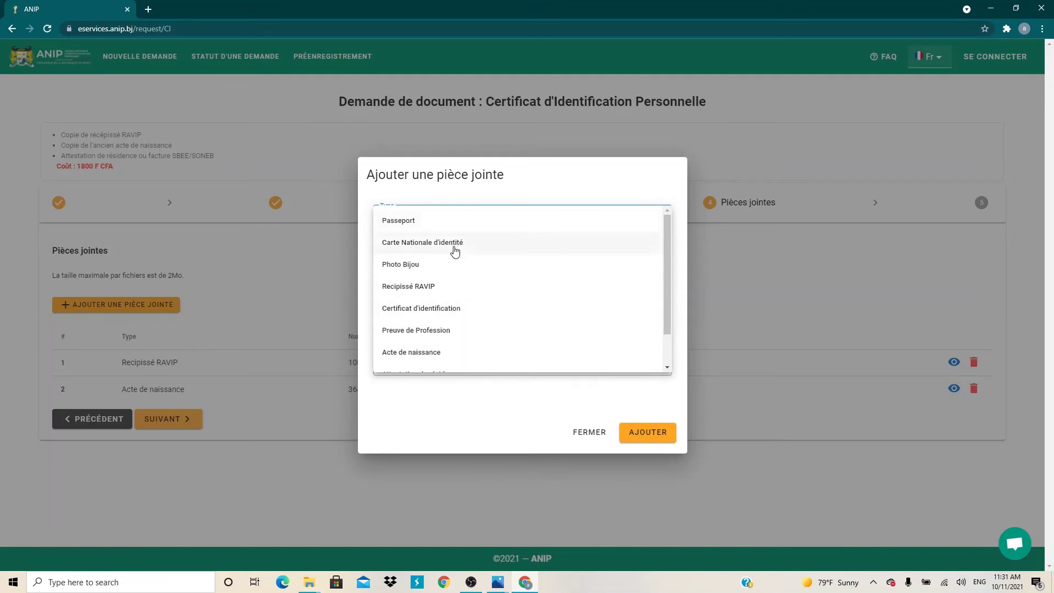
scroll(478, 303, down, 2)
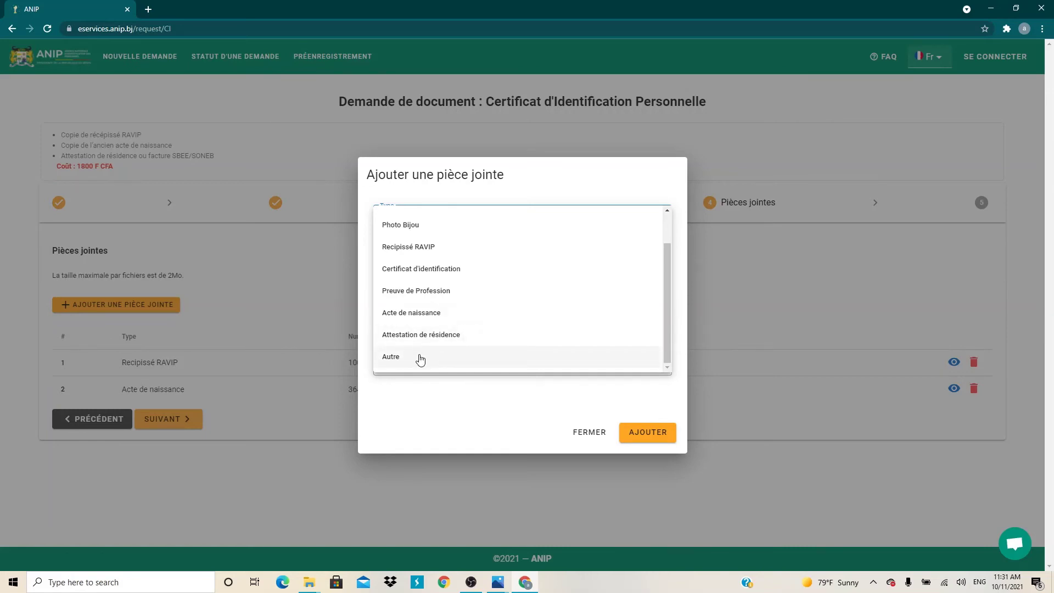
click(420, 359)
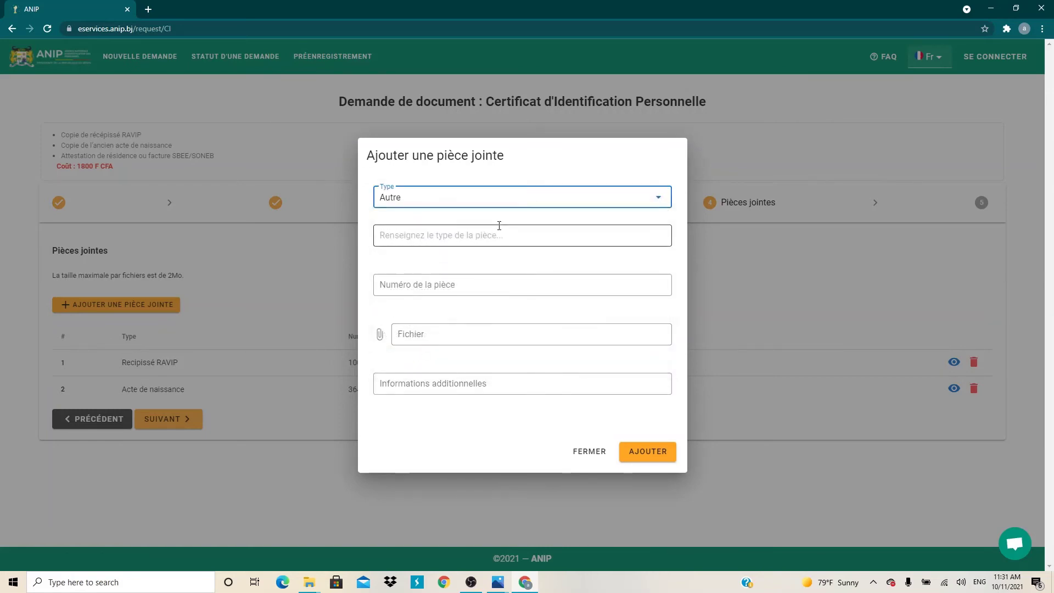
click(486, 236)
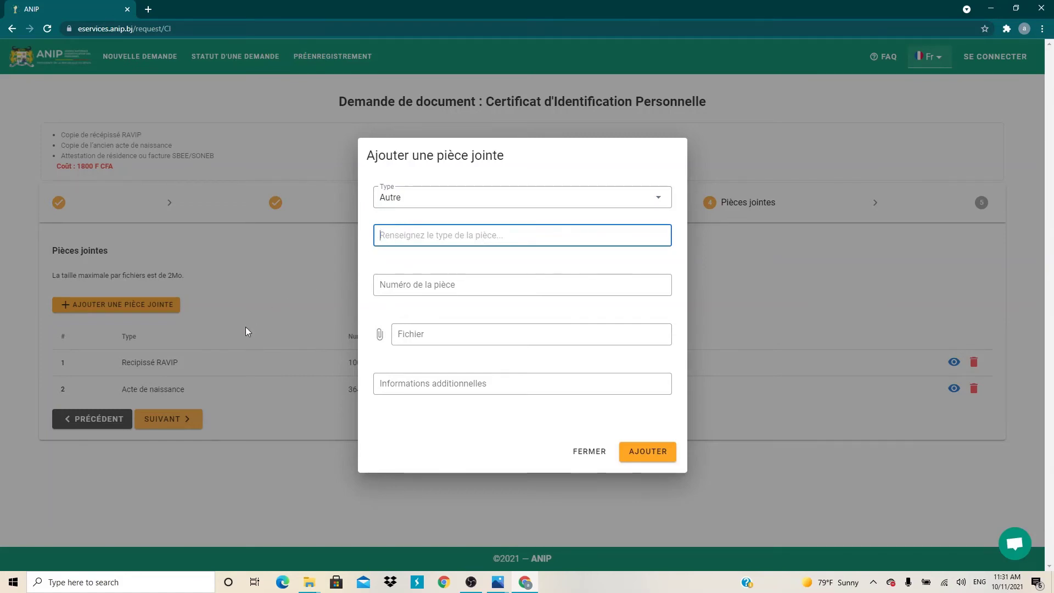
text(FACTURE)
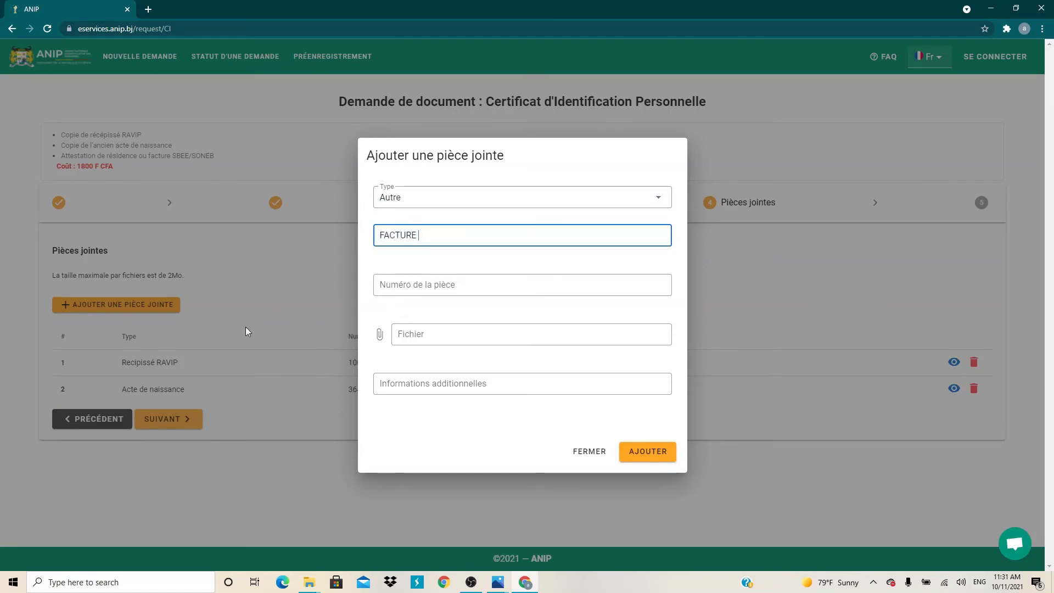
text( SONEB)
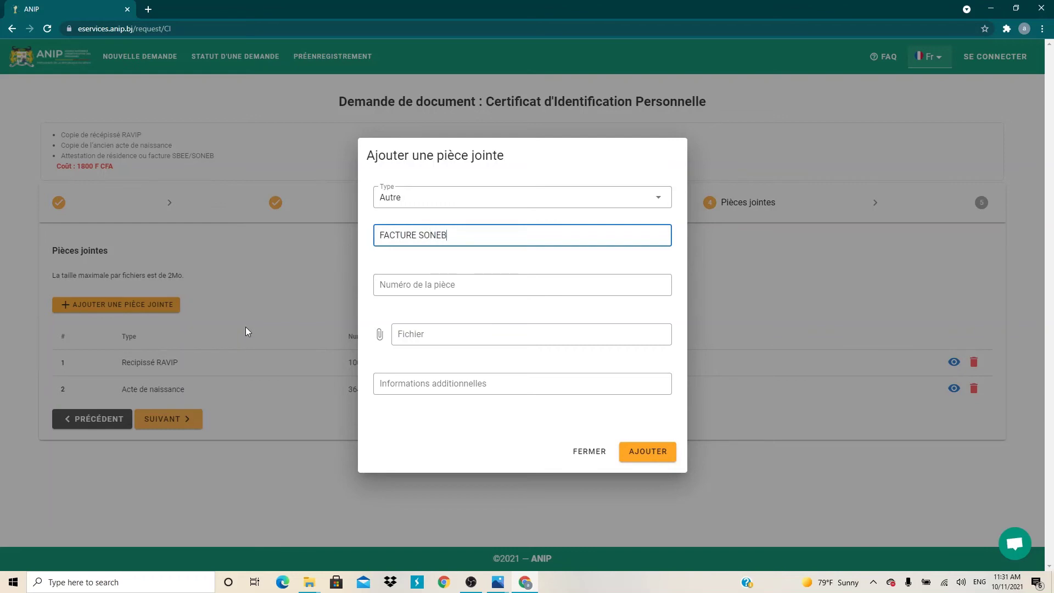
click(427, 282)
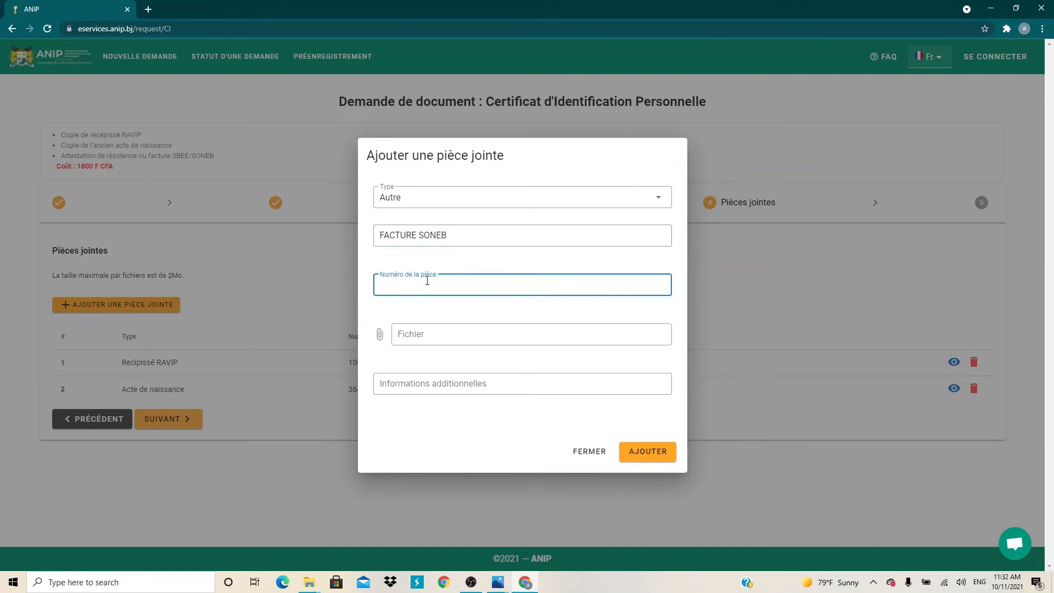
click(428, 333)
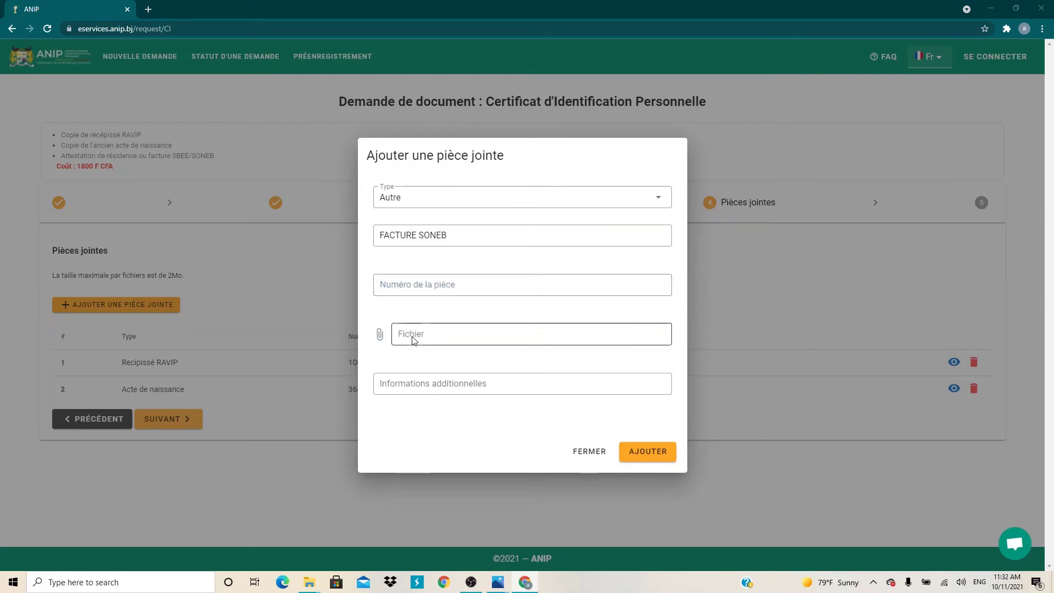
double_click(183, 117)
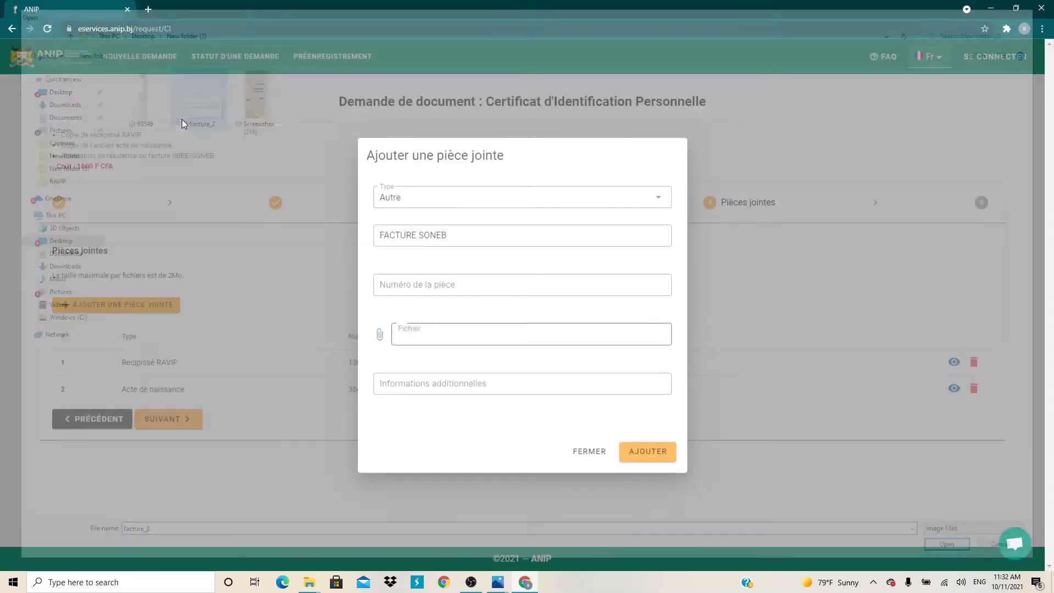
click(643, 450)
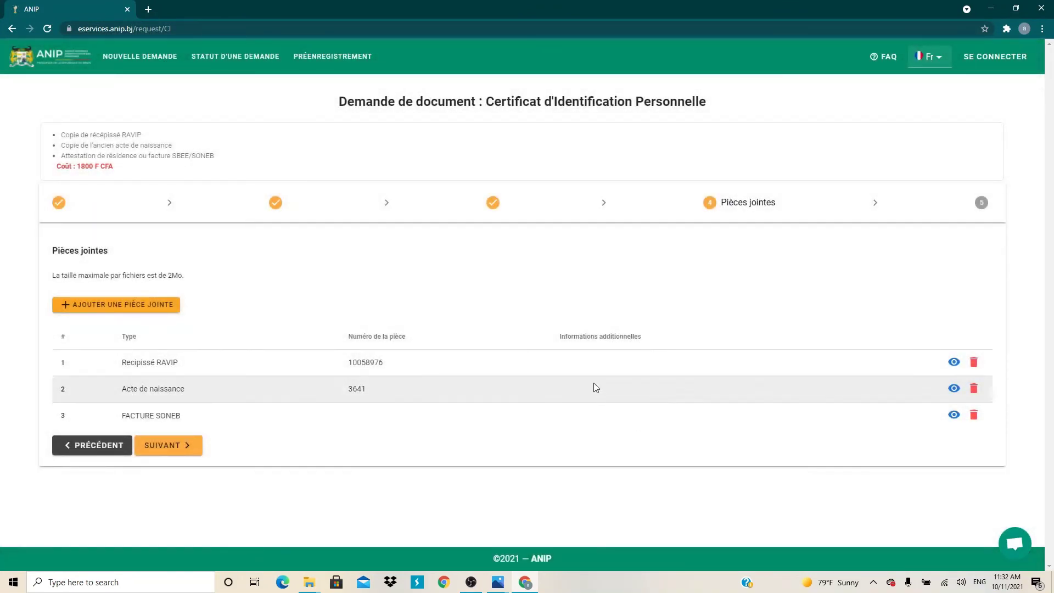
Review the Validation summary totalling 1800 FCFA, then reopen Informations personnelles for editing.
click(166, 445)
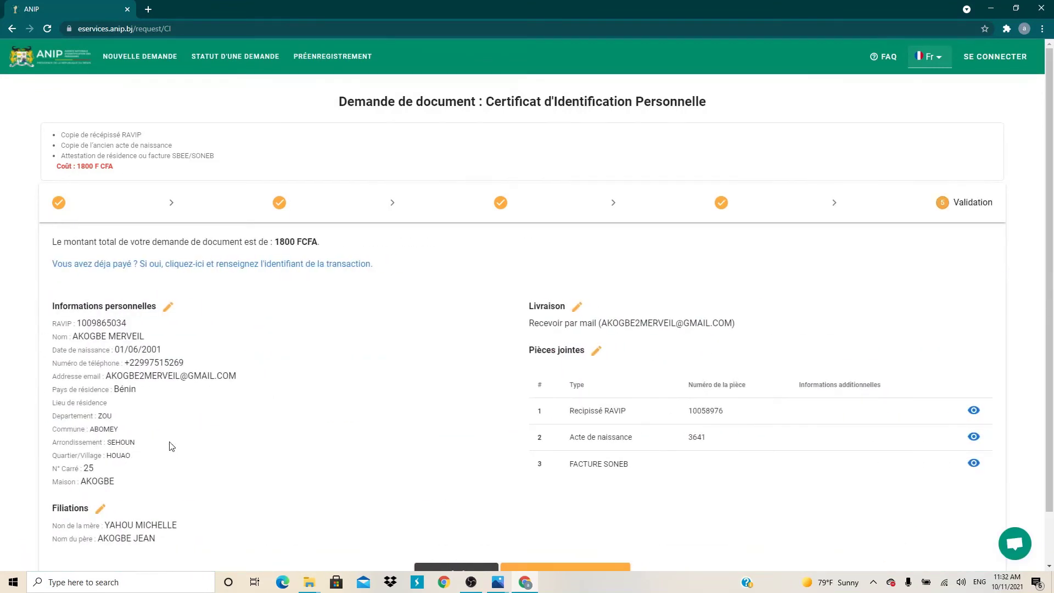
scroll(133, 334, down, 1)
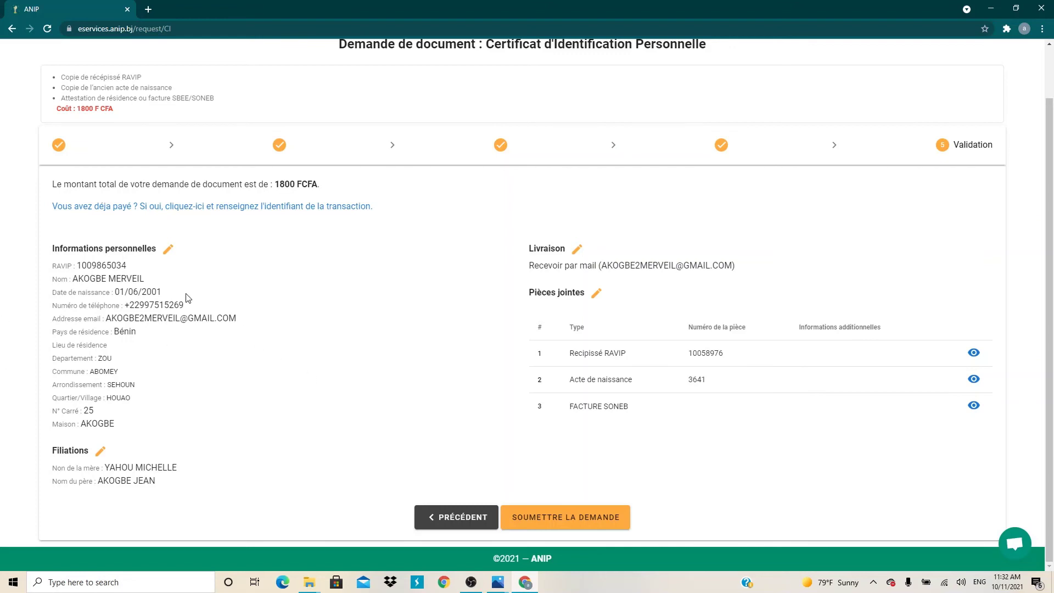
click(168, 249)
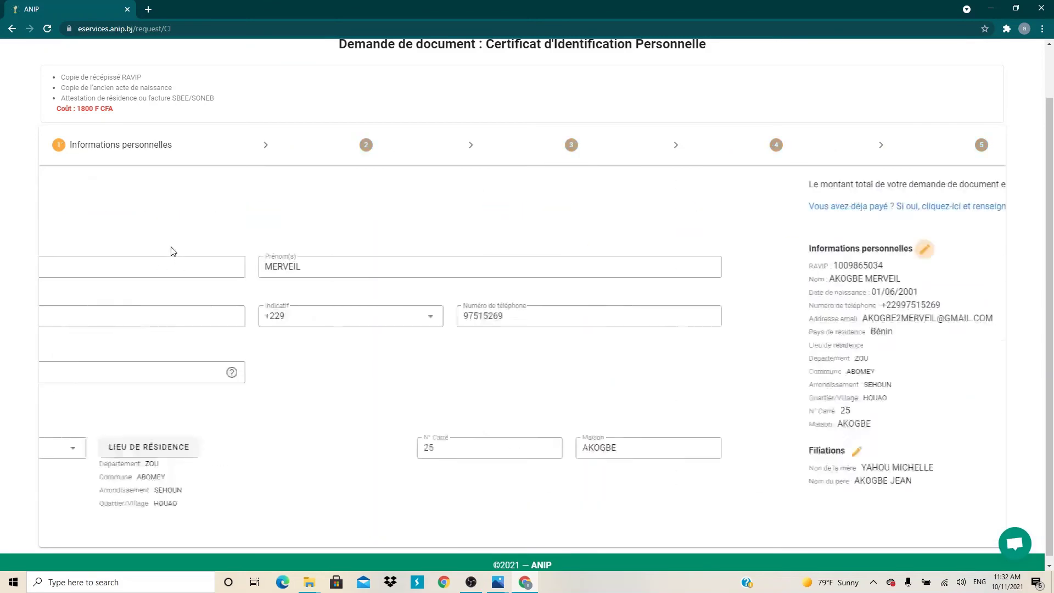
Correct the phone number, then step through Filiations, Livraison and attachments back to Validation.
scroll(198, 308, down, 1)
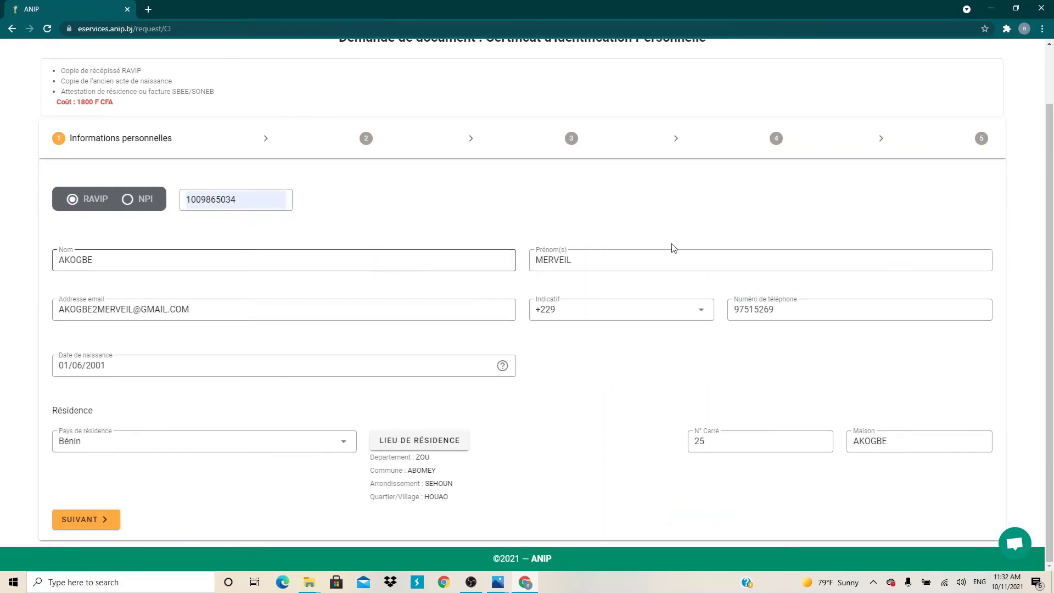
click(799, 318)
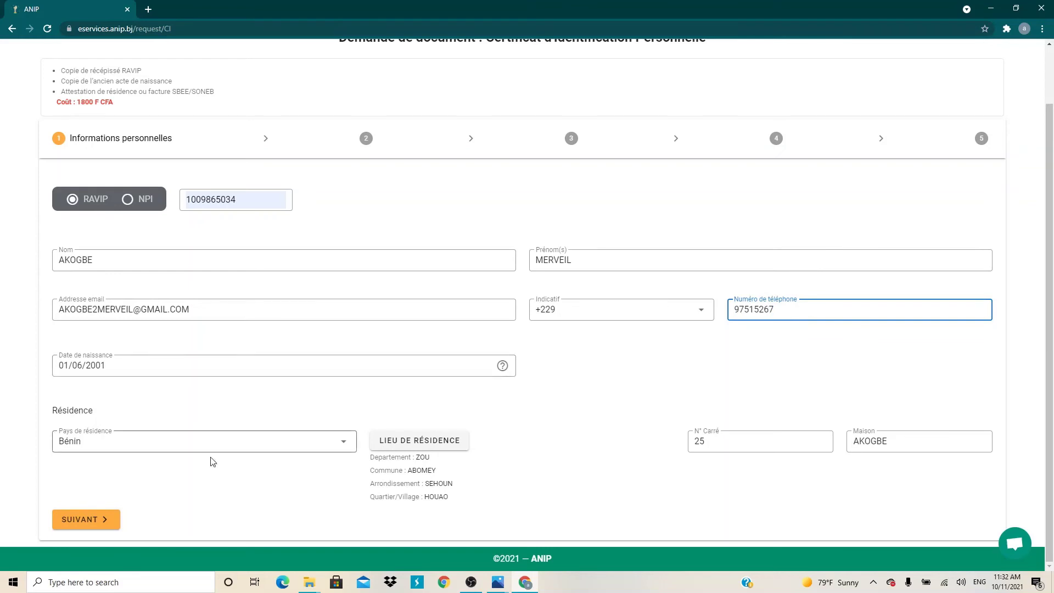
click(99, 529)
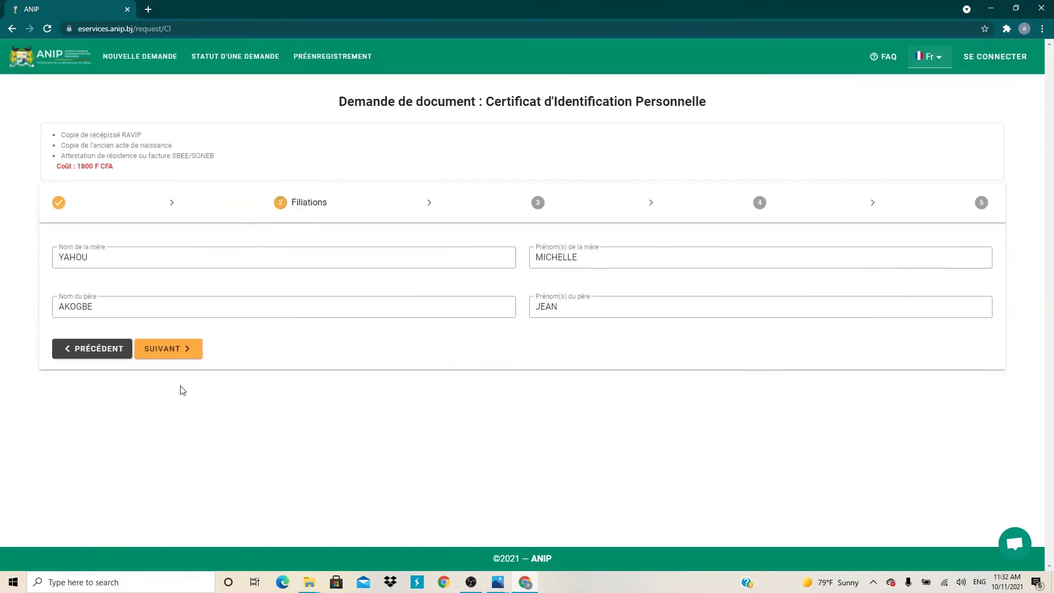
click(199, 358)
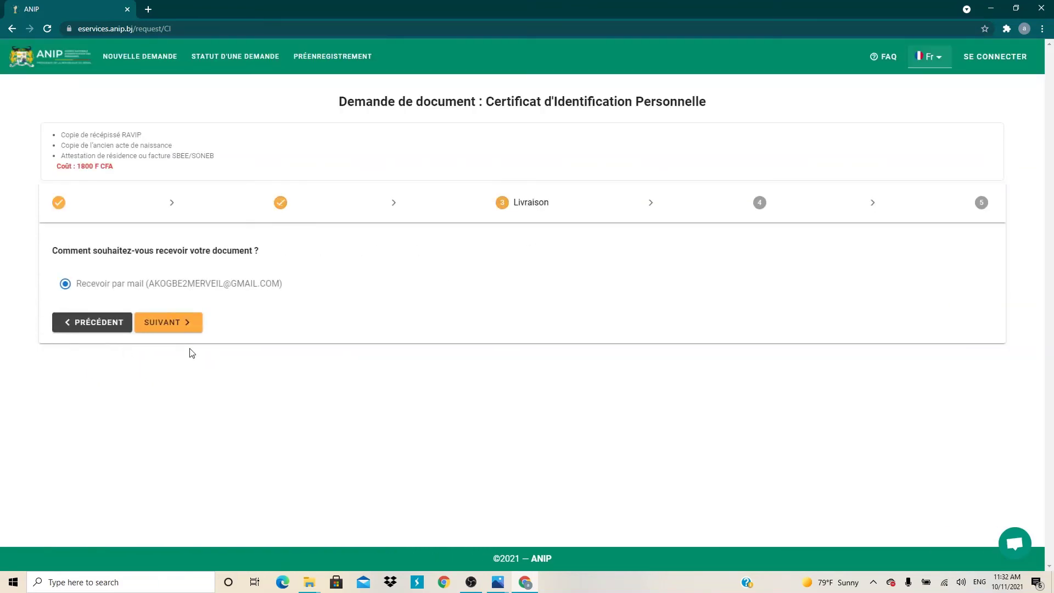
click(188, 323)
click(148, 445)
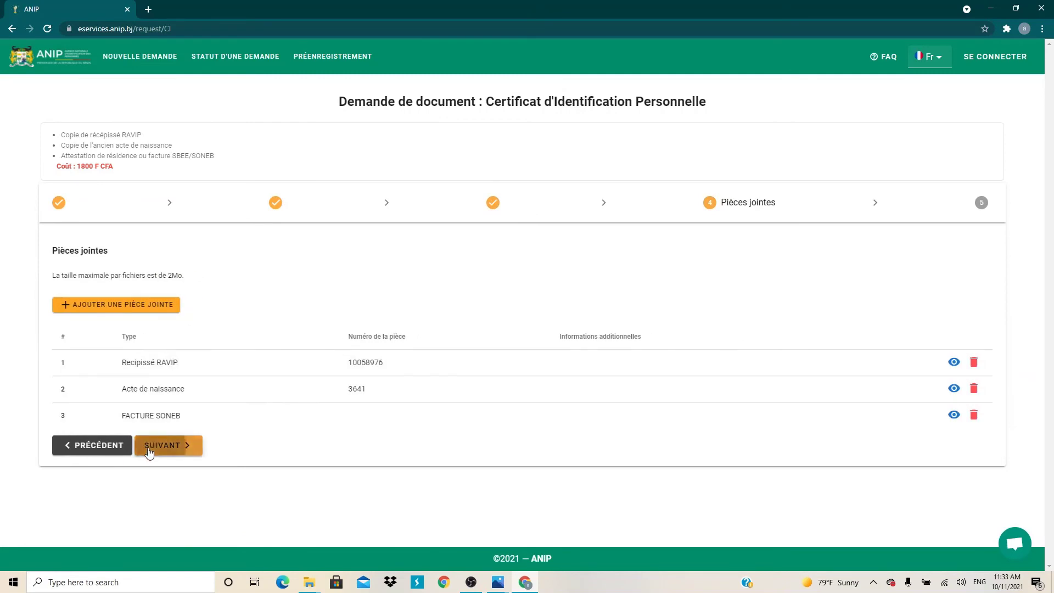
scroll(285, 379, down, 1)
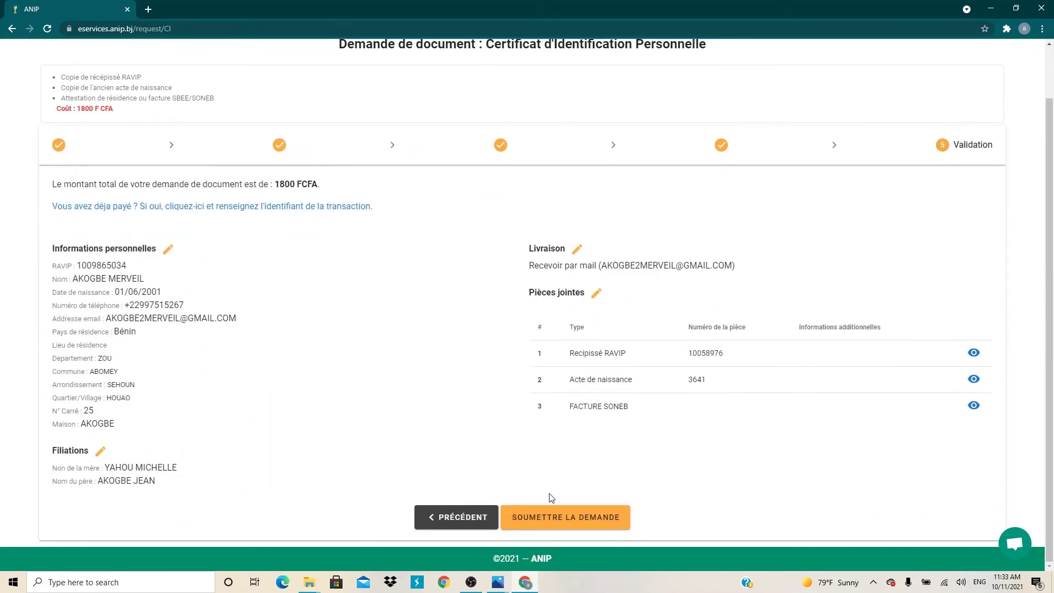
Submit the request and start a FedaPay payment via Mtn Bénin with the payment phone number.
click(546, 513)
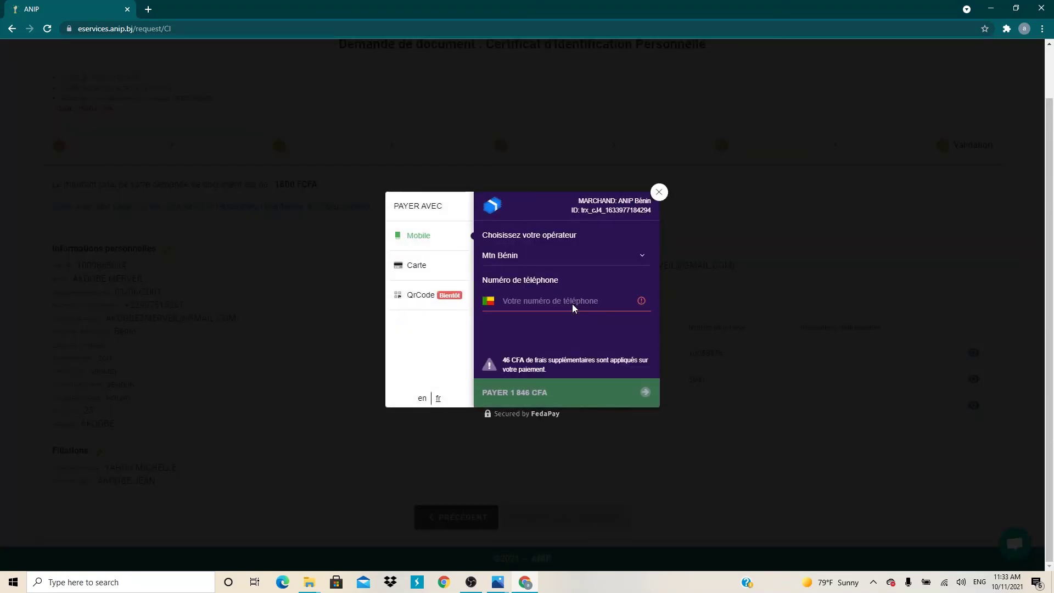
click(620, 257)
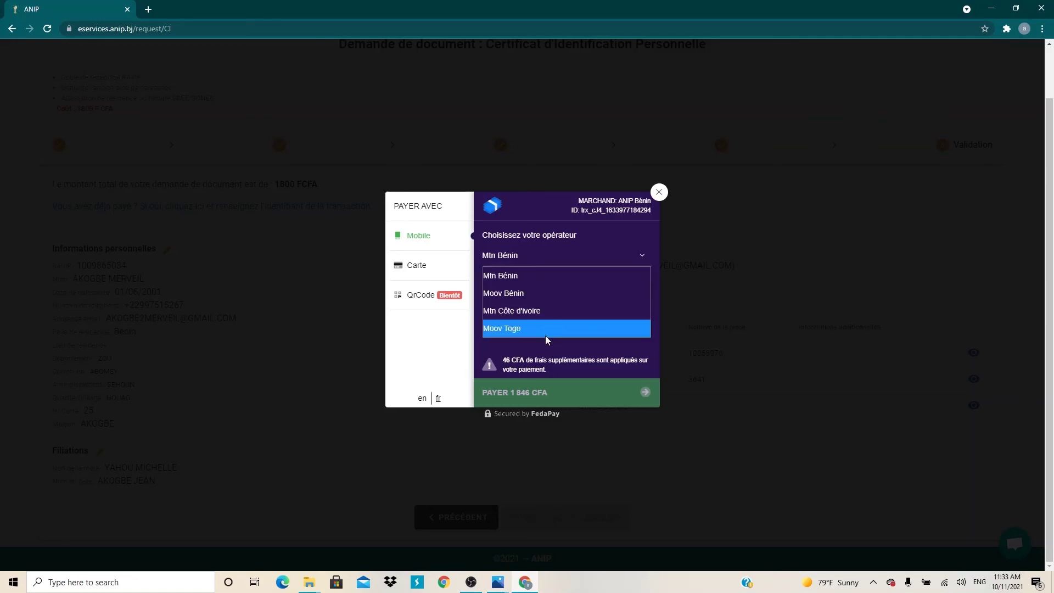
click(546, 295)
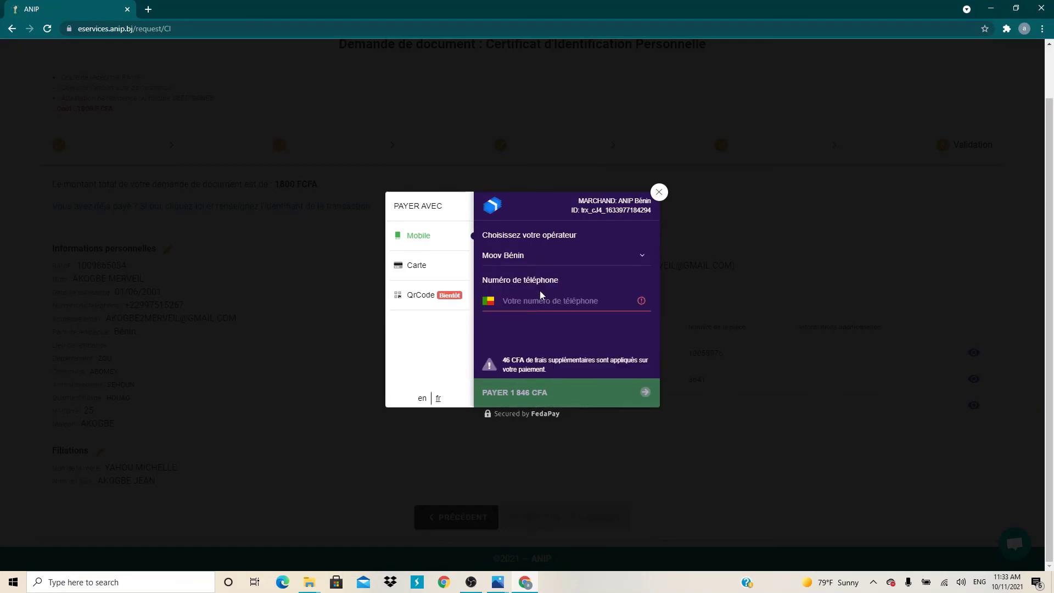
click(634, 253)
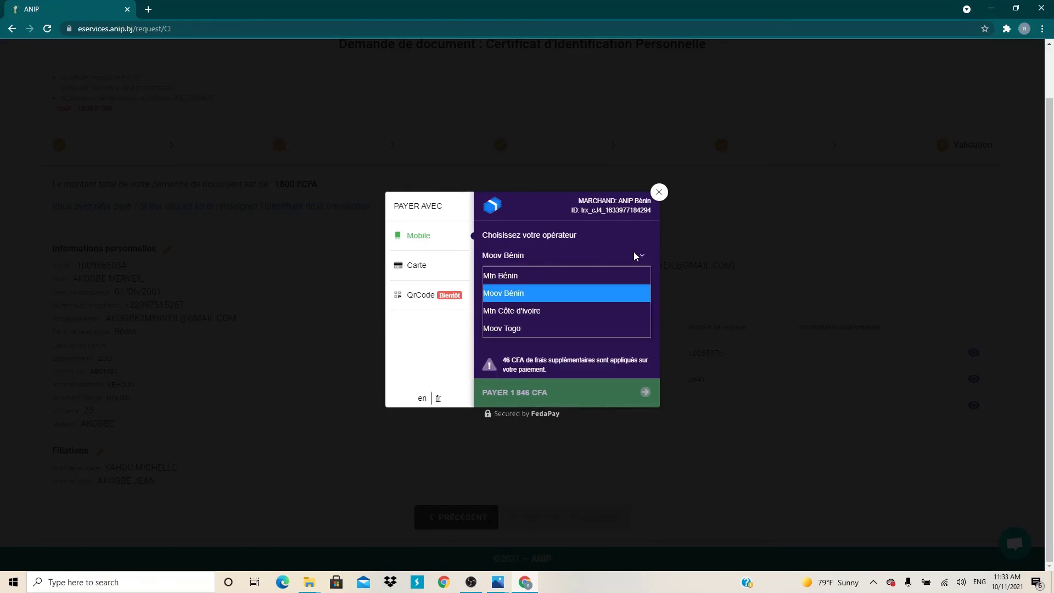
click(611, 271)
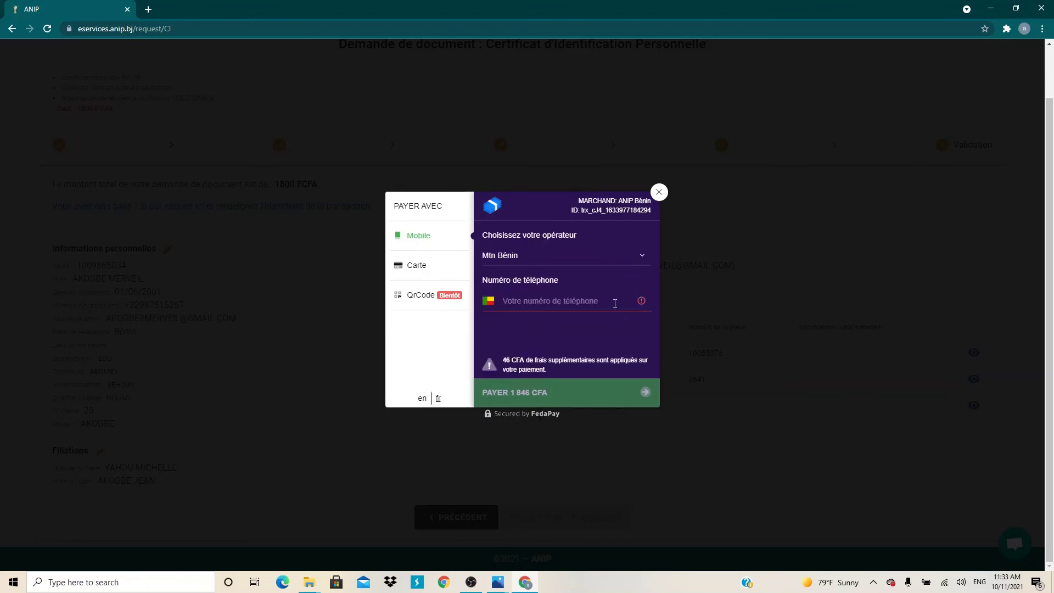
click(528, 303)
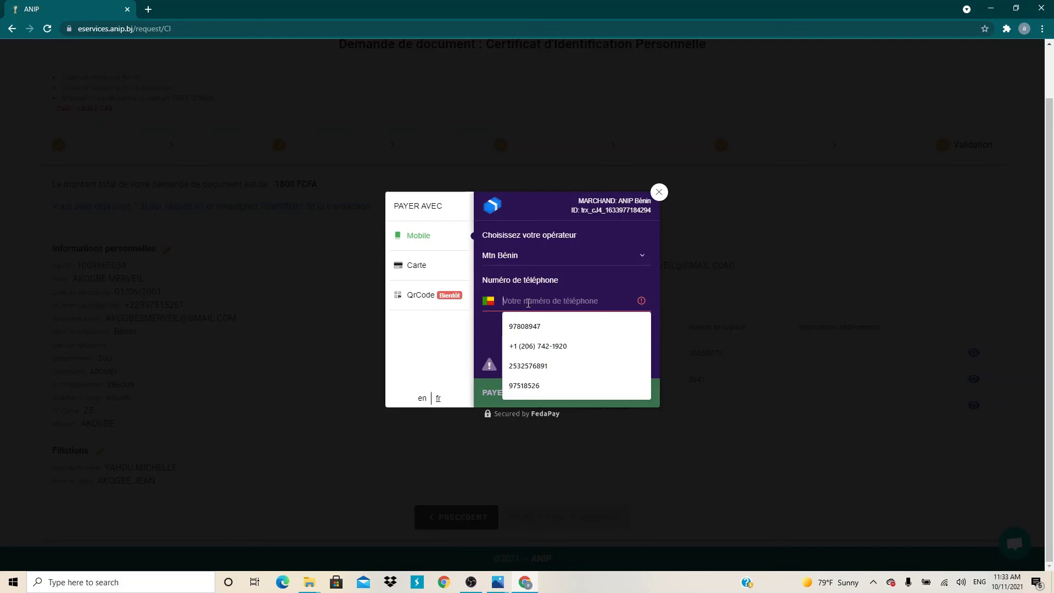
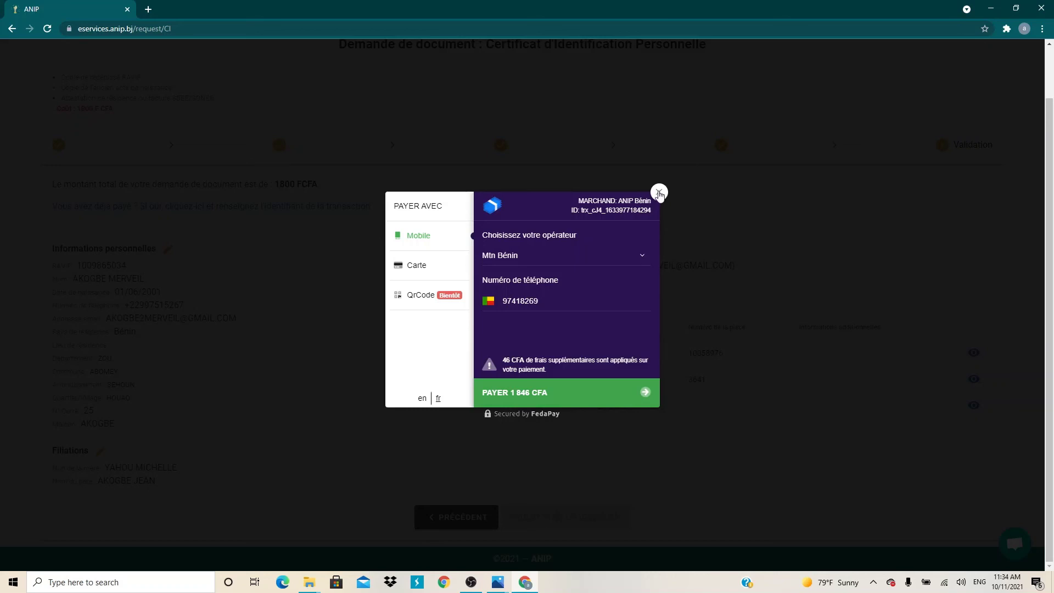
Close the failed FedaPay dialog and open the Statut d'une demande page.
click(660, 193)
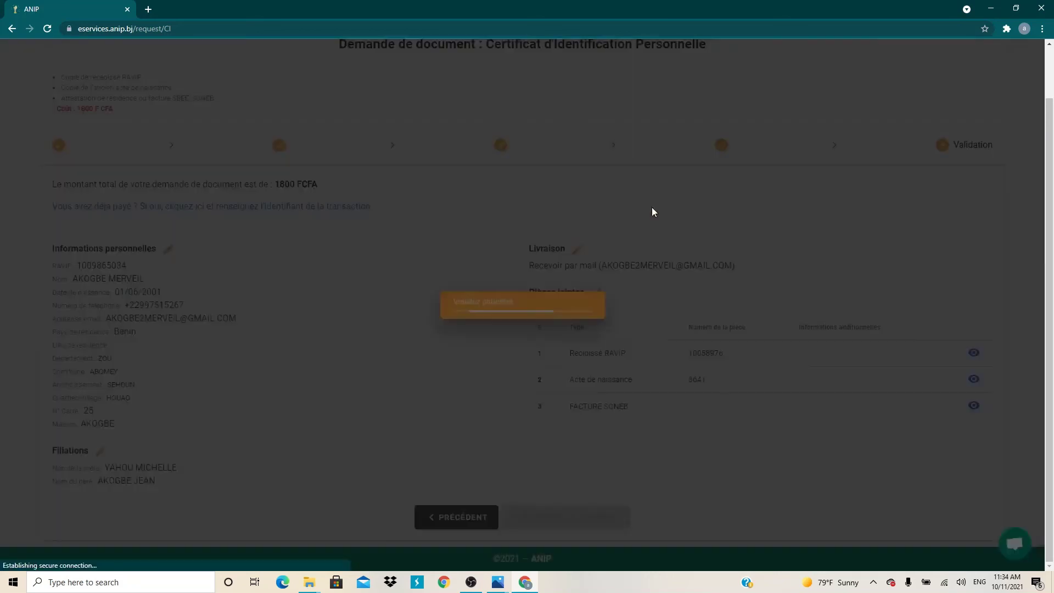
scroll(850, 121, up, 1)
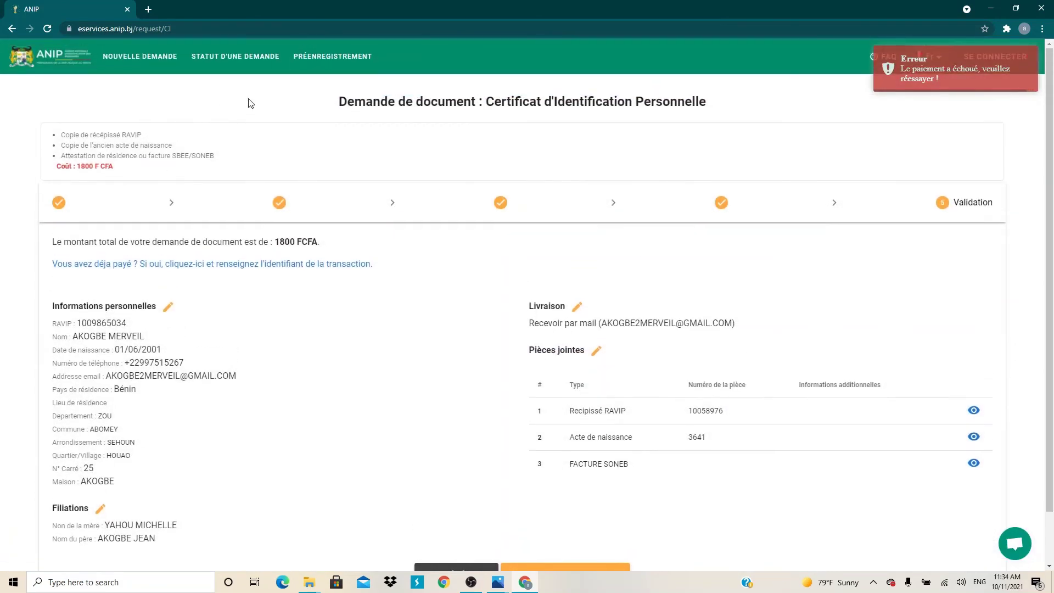
click(252, 61)
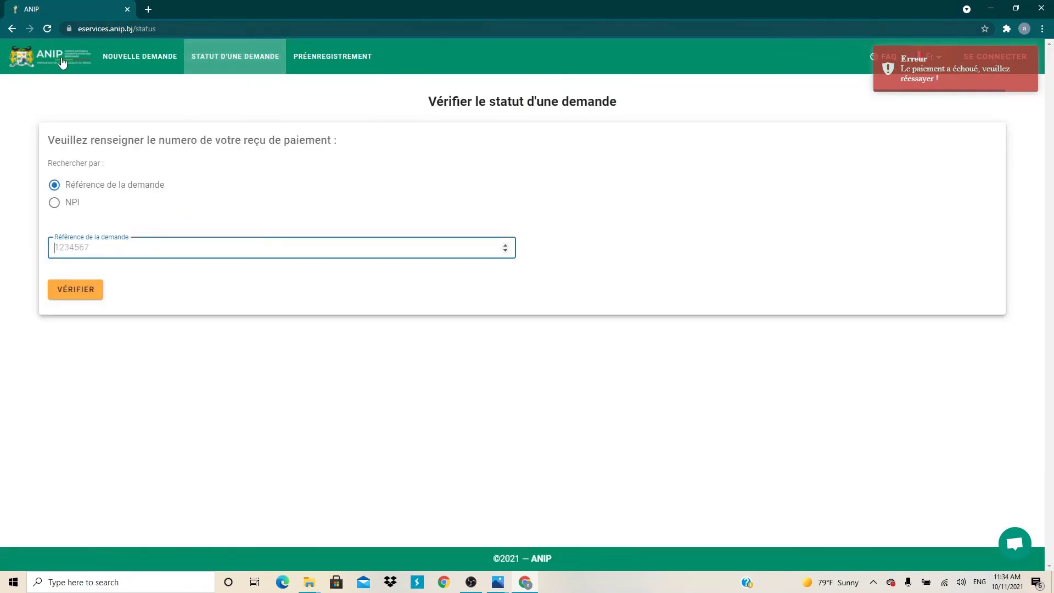
Switch from Nouvelle demande back to the Statut d'une demande page, then minimise Chrome to the desktop.
click(141, 56)
click(223, 56)
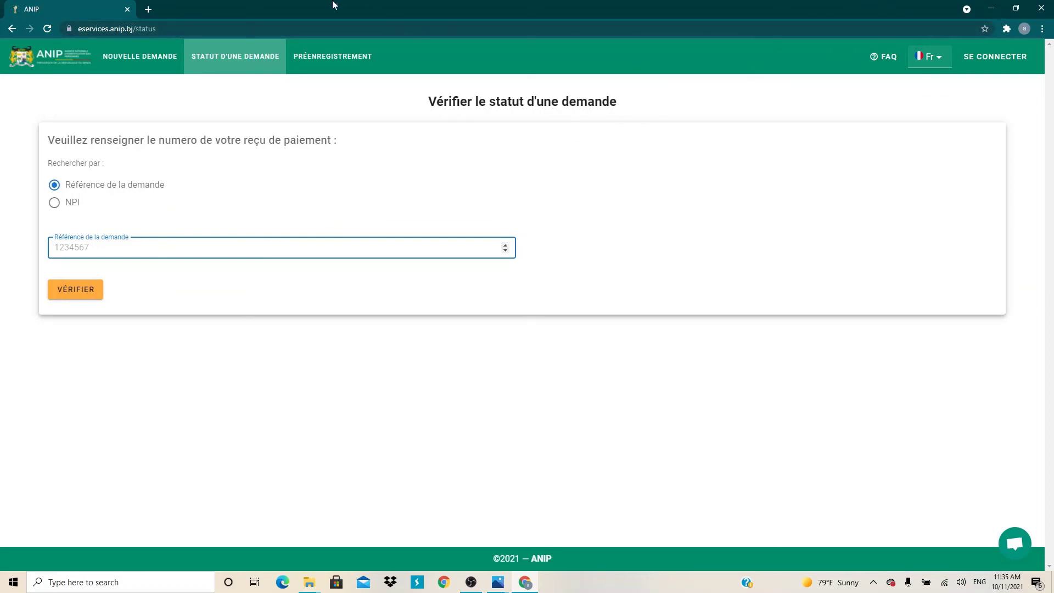
click(991, 9)
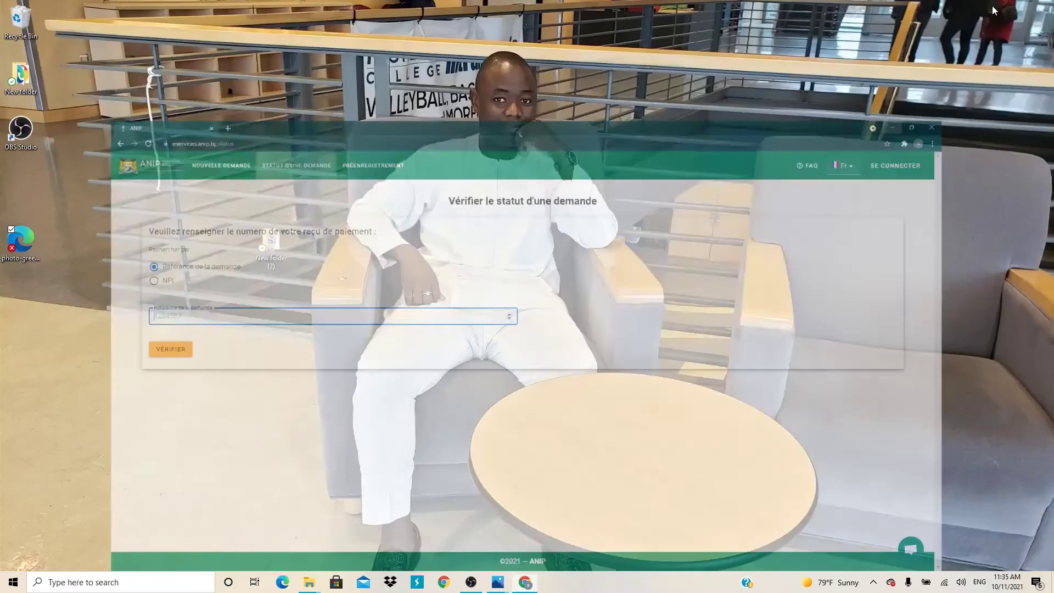